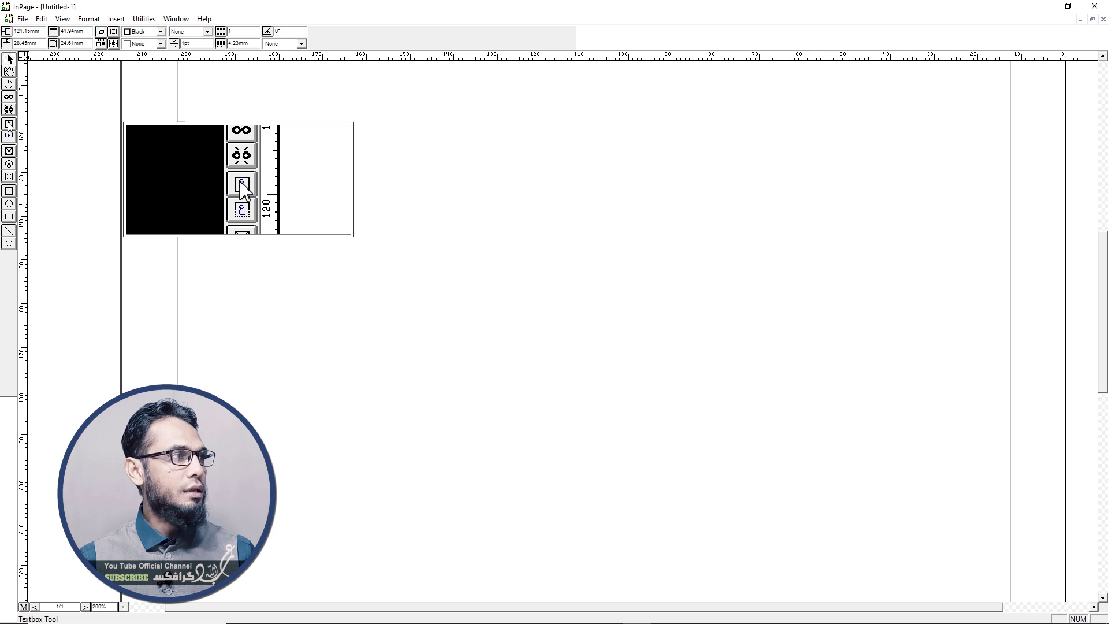
# Draw an empty text box in the upper middle of the page with the Textbox tool.
pyautogui.click(9, 126)
pyautogui.moveTo(307, 199)
pyautogui.mouseDown()
pyautogui.moveTo(395, 227)
pyautogui.moveTo(505, 303)
pyautogui.mouseUp()
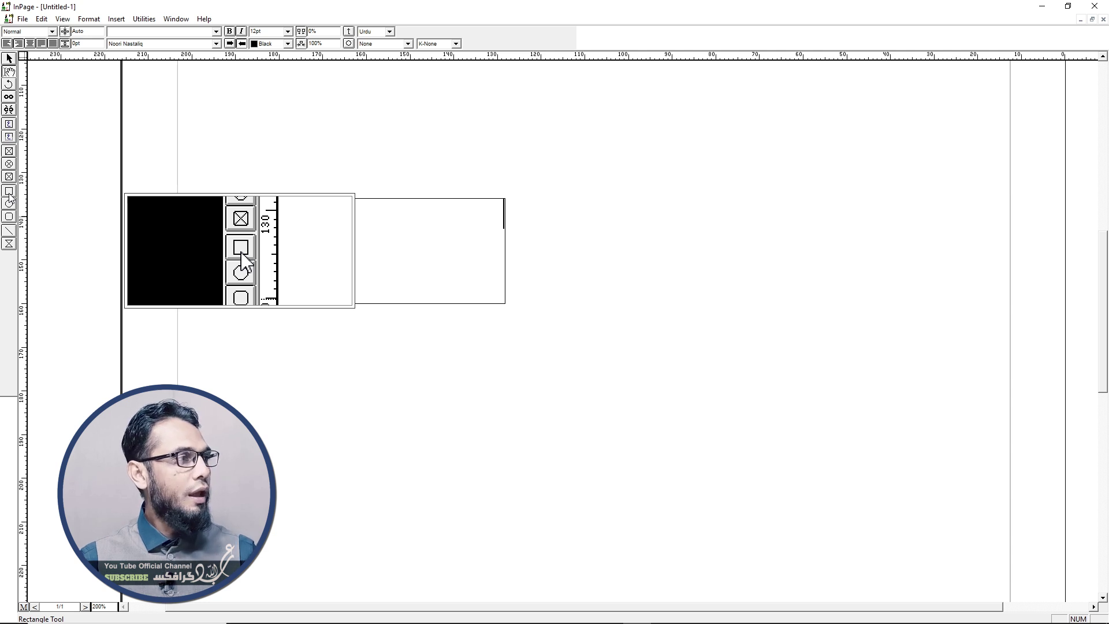
# Draw a black-bordered rectangle directly to the right of the empty text box.
pyautogui.click(9, 193)
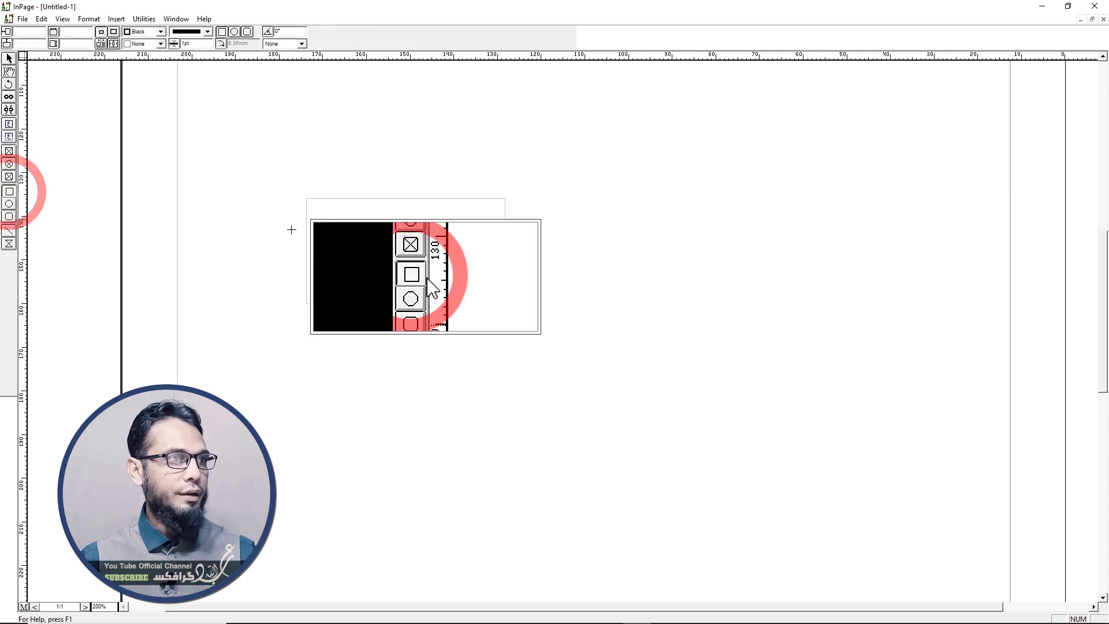
pyautogui.moveTo(513, 200); pyautogui.dragTo(723, 306)
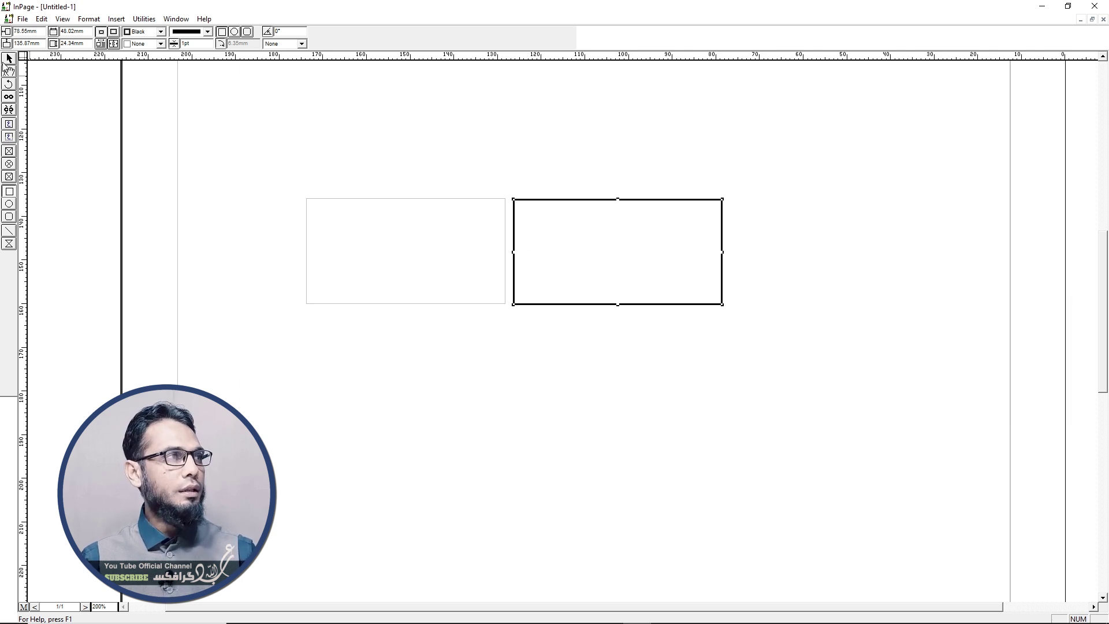
# Reposition the text box numerically to Across 100mm and Down 150mm in Modify Text Box.
pyautogui.click(382, 200)
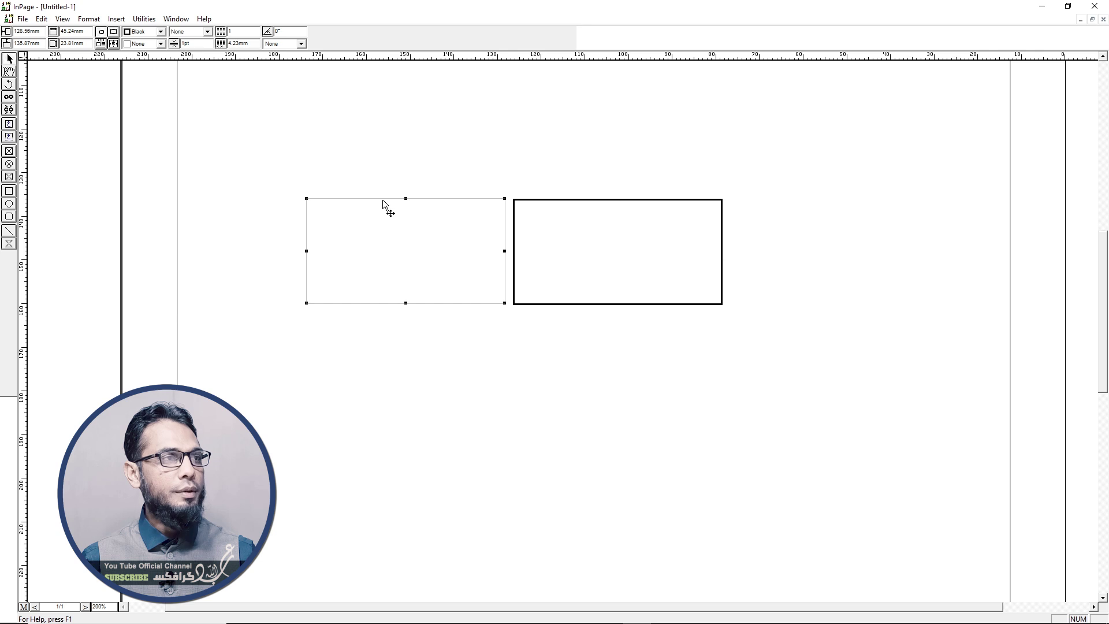
pyautogui.doubleClick(384, 199)
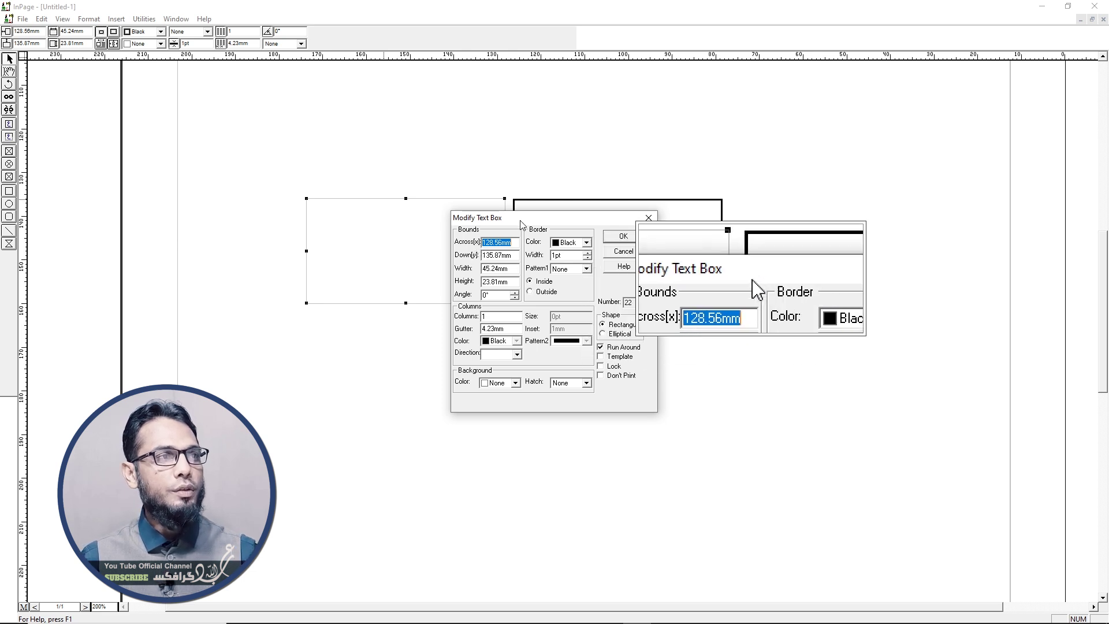
pyautogui.moveTo(520, 219); pyautogui.dragTo(592, 218)
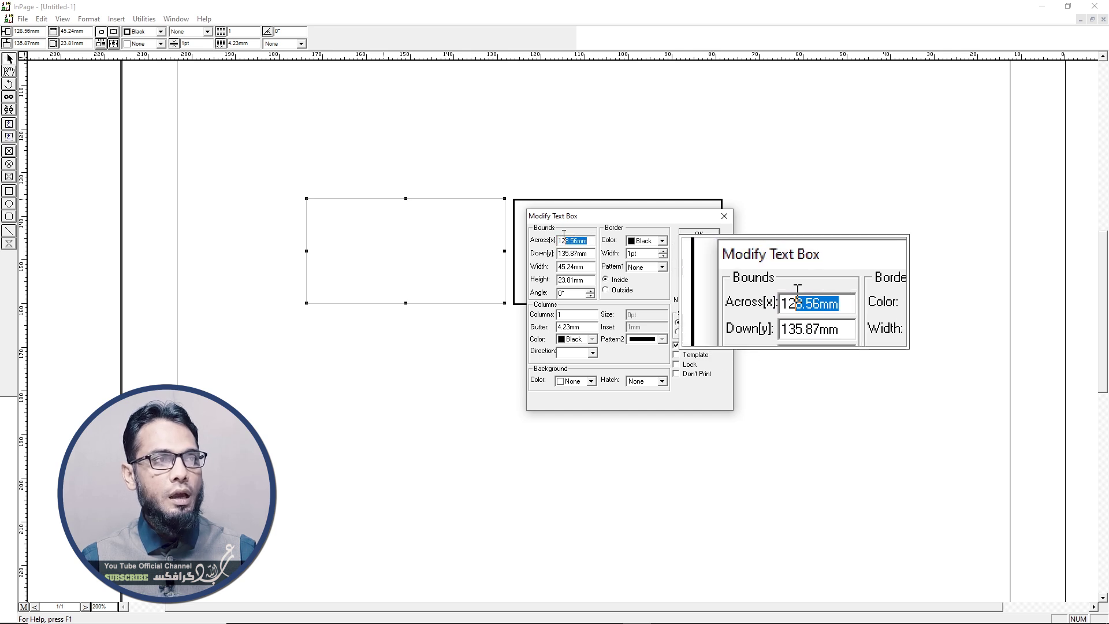
pyautogui.moveTo(611, 216); pyautogui.dragTo(603, 315)
pyautogui.write('200')
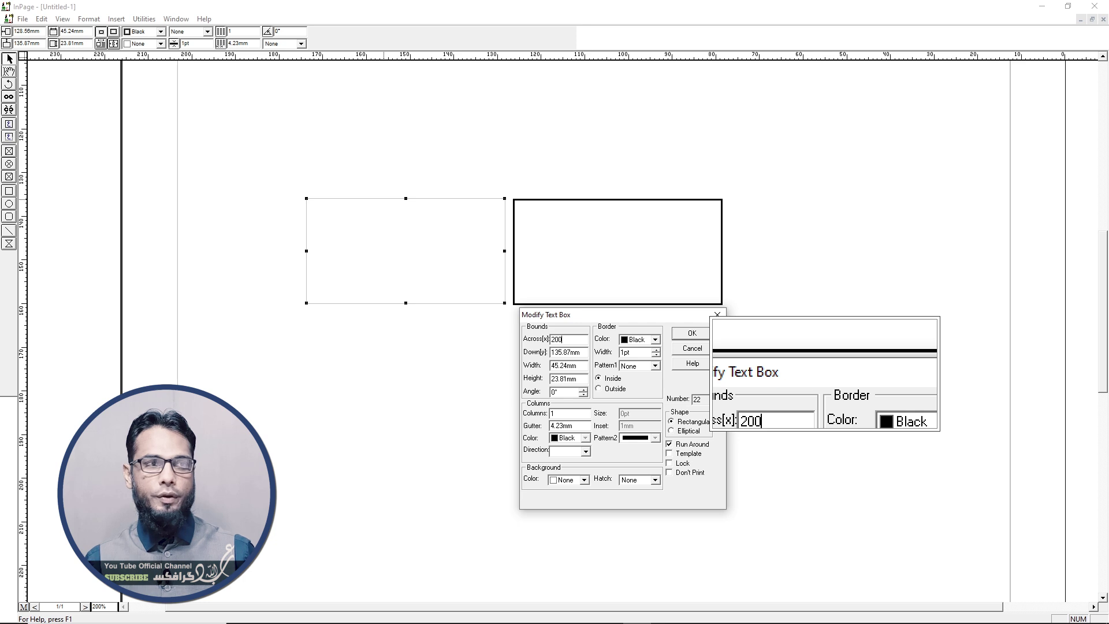
pyautogui.click(692, 334)
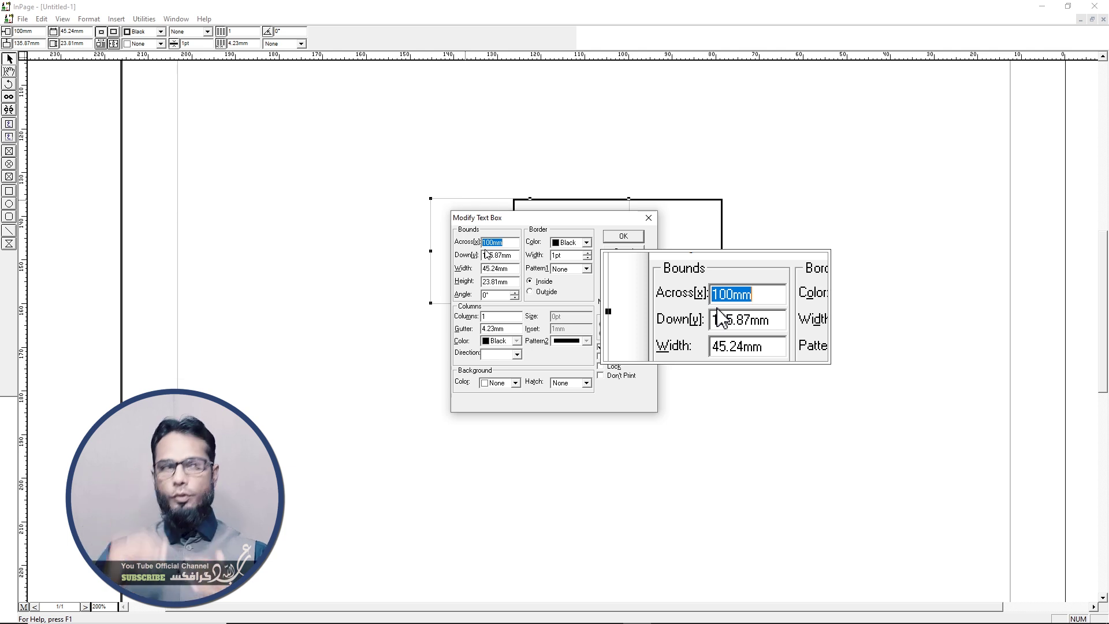
pyautogui.doubleClick(489, 255)
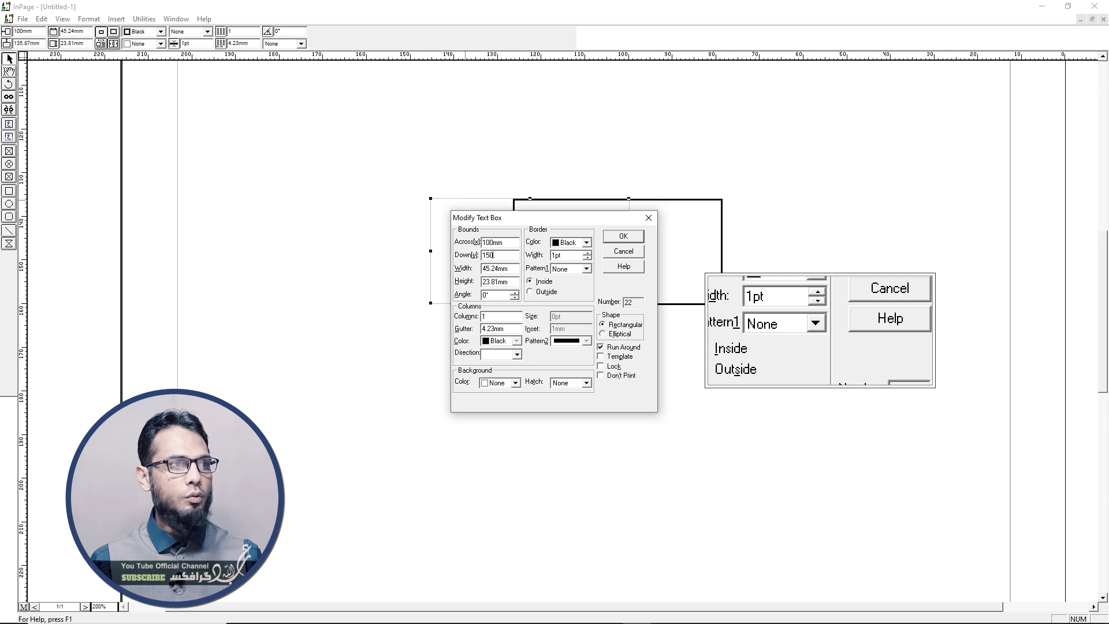
pyautogui.press('Return')
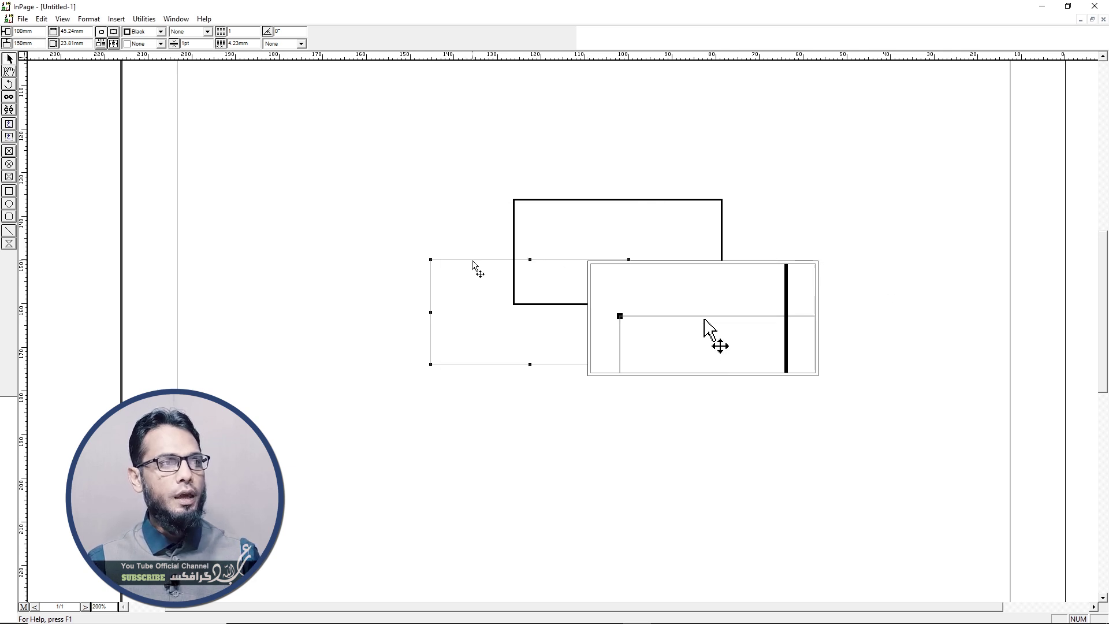
# Move the text box up to Down 120mm.
pyautogui.doubleClick(473, 260)
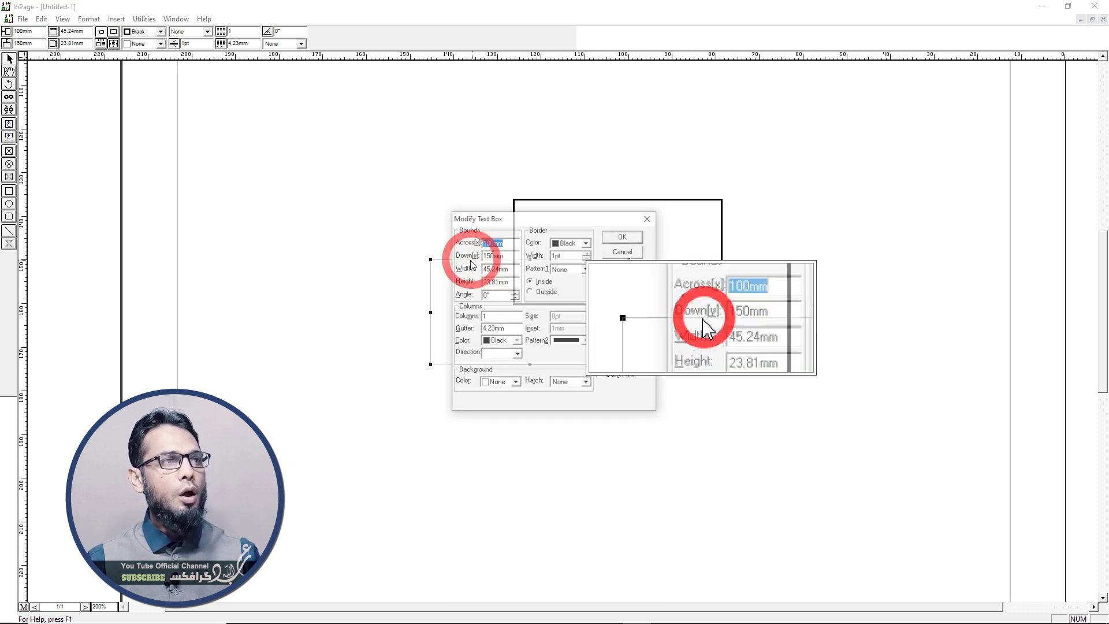
pyautogui.doubleClick(514, 254)
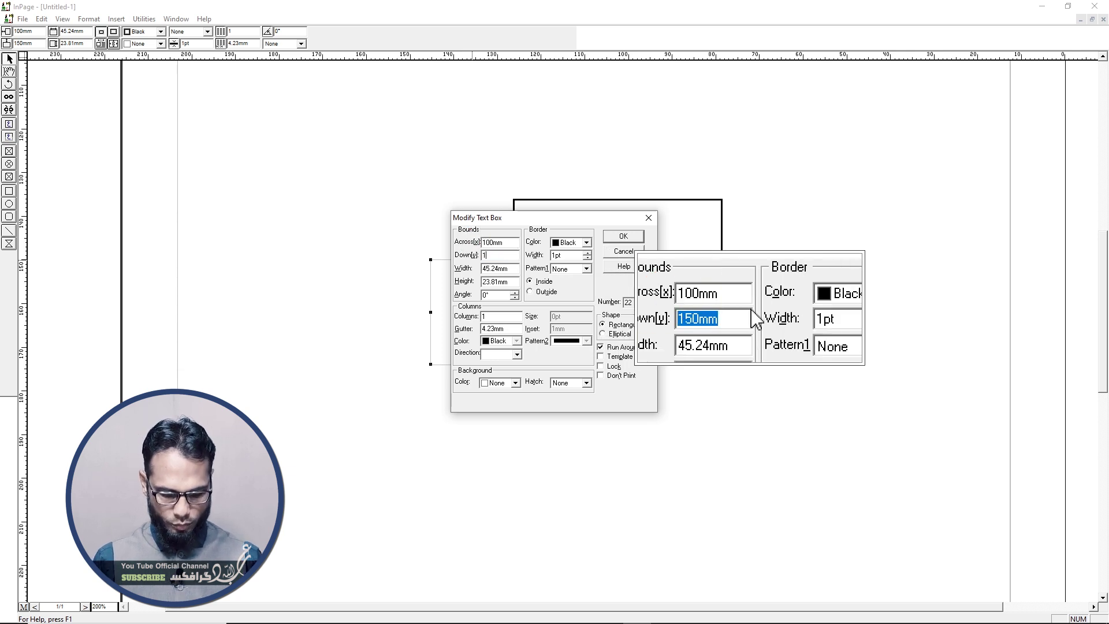
pyautogui.write('20')
pyautogui.press('Return')
pyautogui.click(490, 127)
# Resize the text box to 70mm wide and 50mm high.
pyautogui.doubleClick(491, 127)
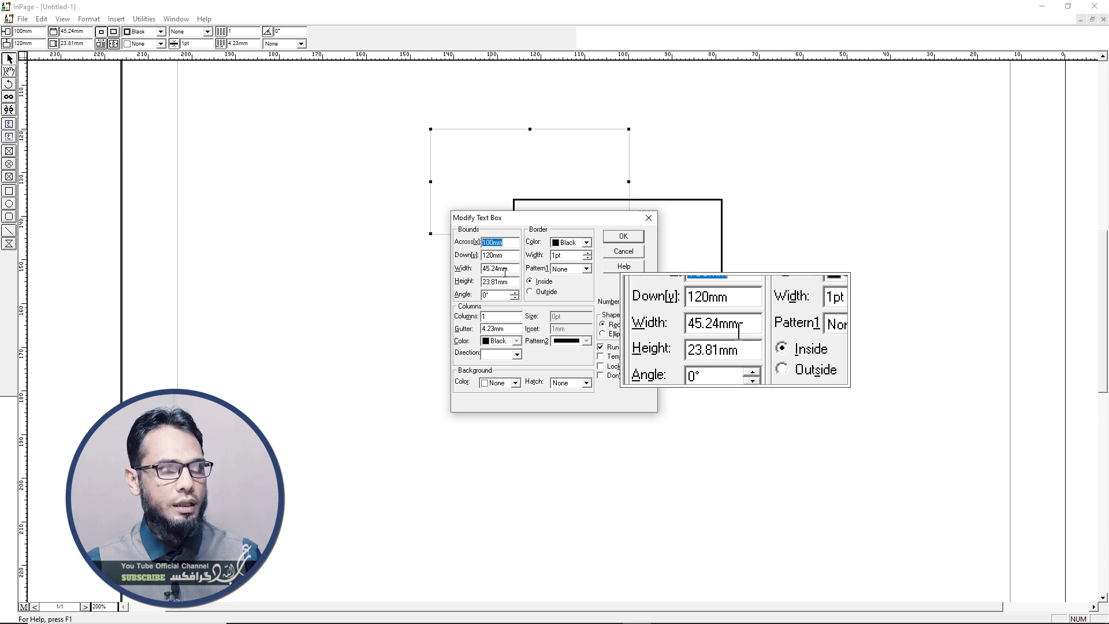
pyautogui.doubleClick(483, 267)
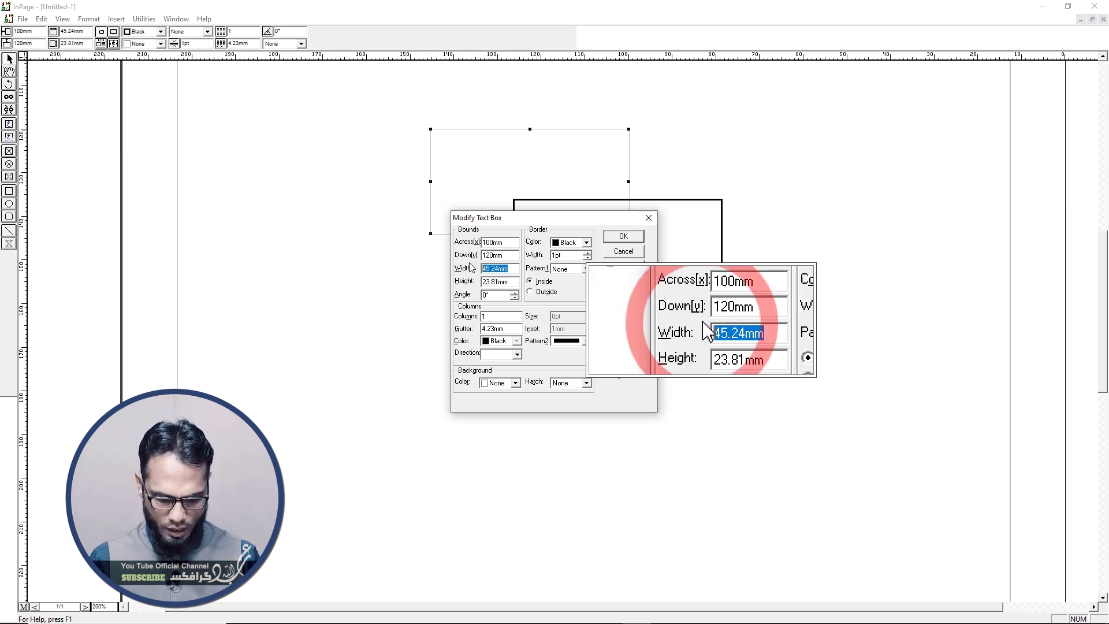
pyautogui.write('70')
pyautogui.press('Return')
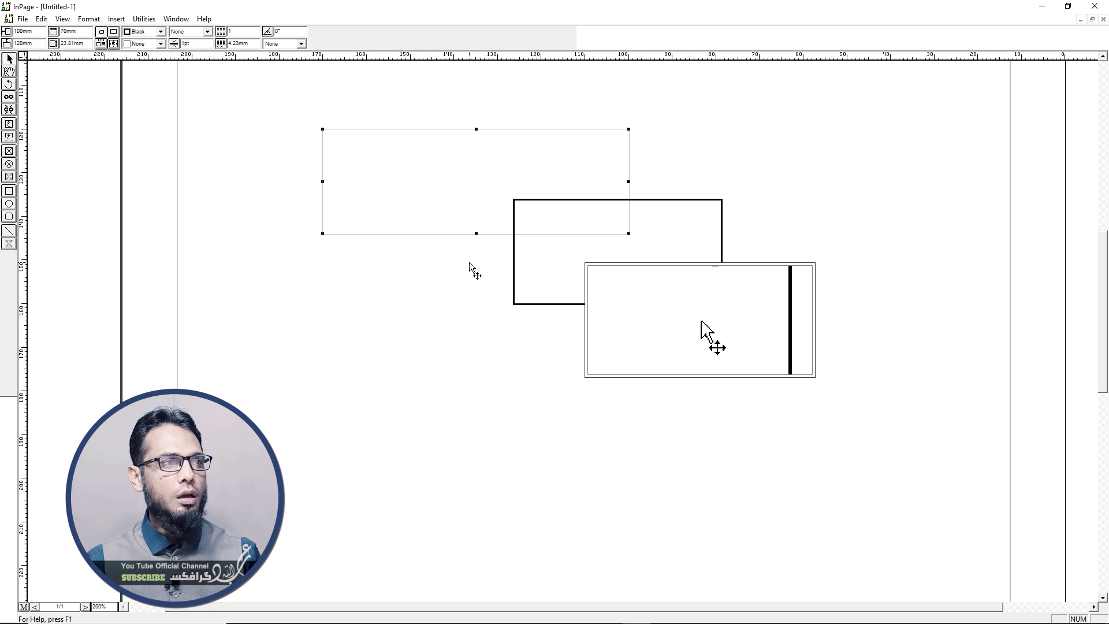
pyautogui.doubleClick(418, 130)
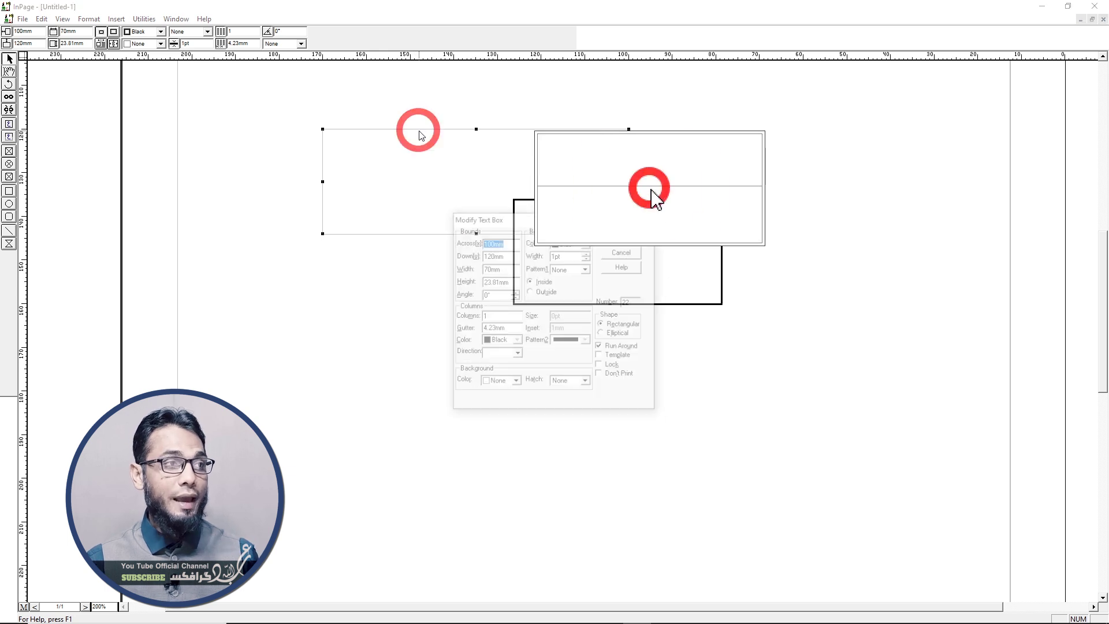
pyautogui.doubleClick(483, 281)
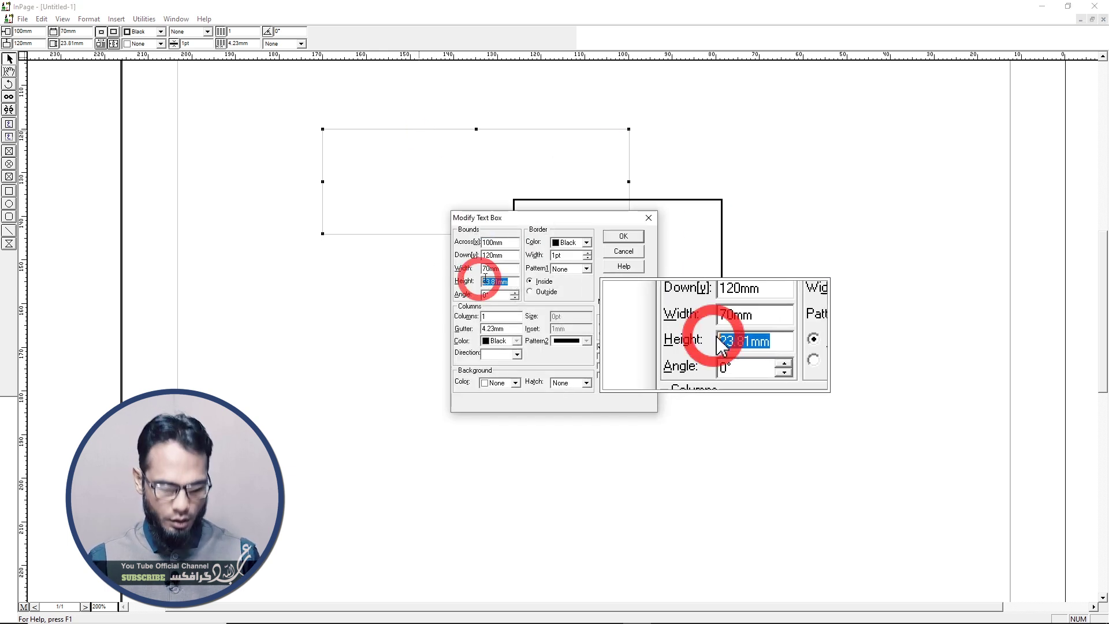
pyautogui.write('50')
pyautogui.press('Return')
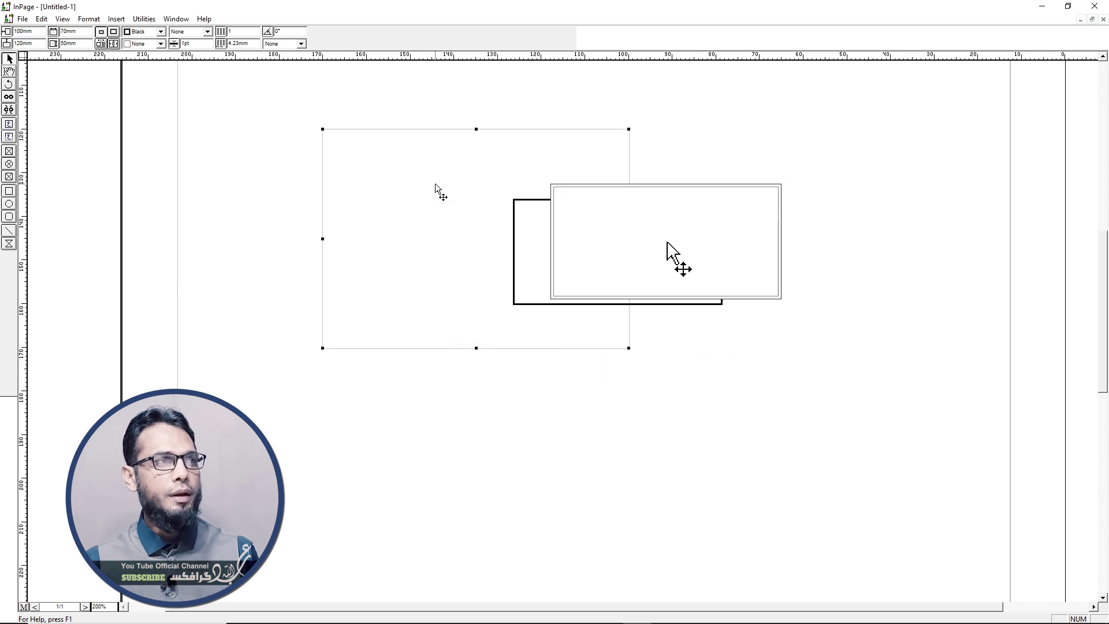
# Give the text box a black double-line border pattern.
pyautogui.doubleClick(425, 132)
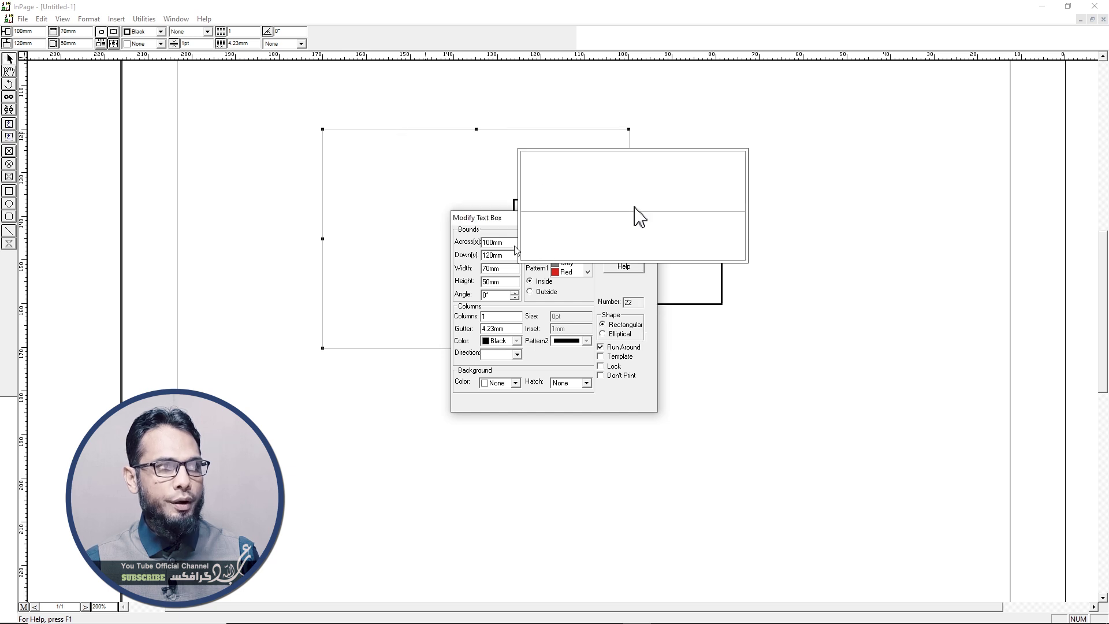
pyautogui.click(561, 242)
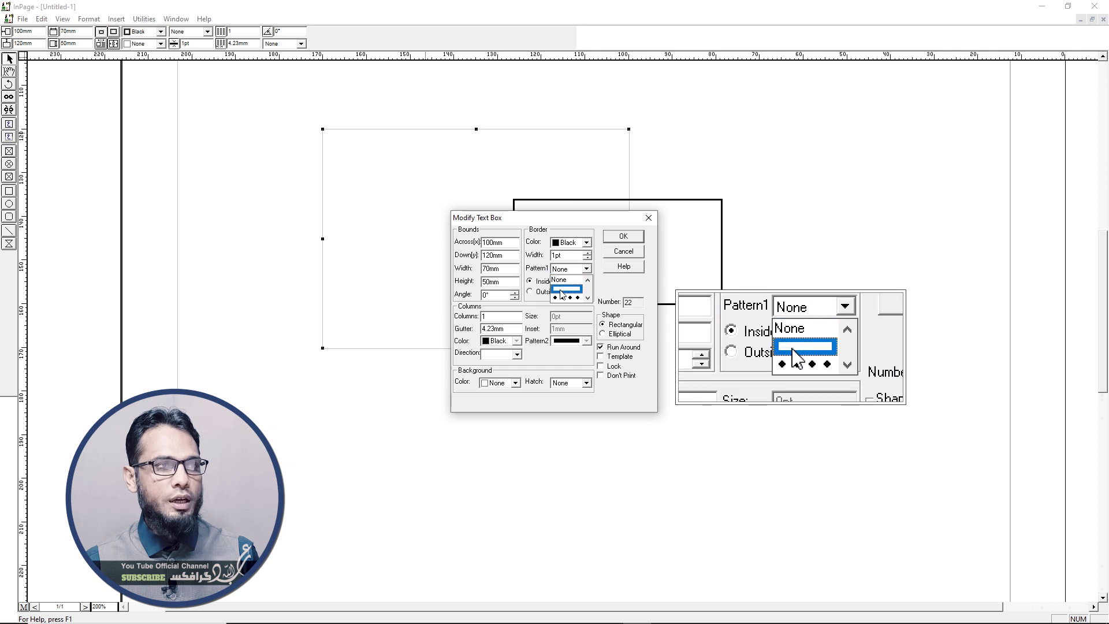
pyautogui.scroll(-2, 571, 289)
pyautogui.click(573, 290)
pyautogui.click(623, 236)
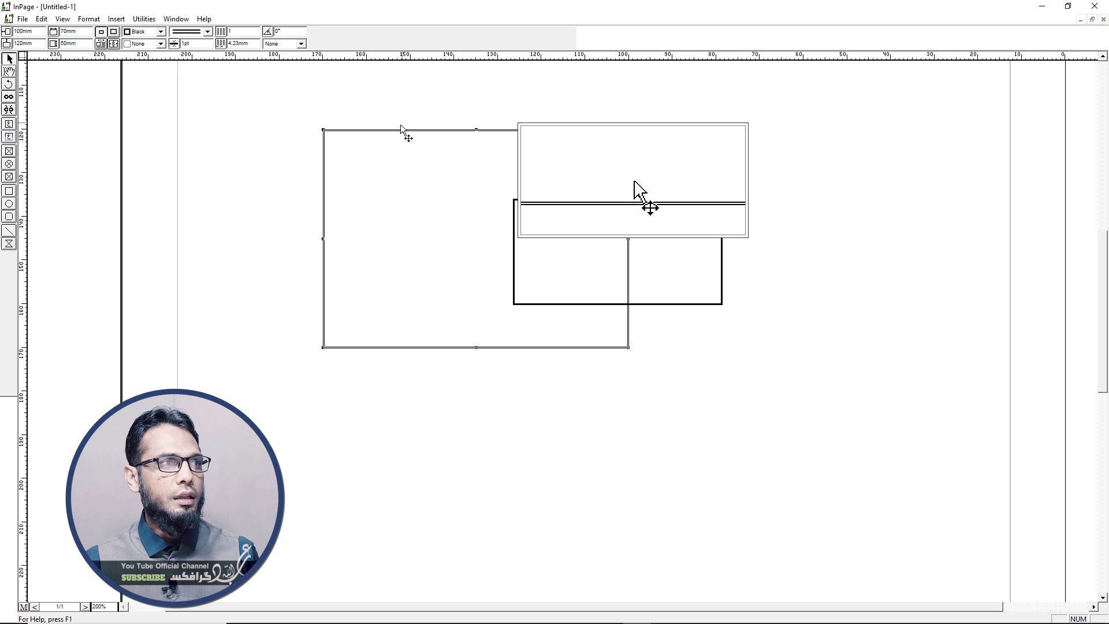
# Place the text box's double-line border outside its edges.
pyautogui.doubleClick(404, 134)
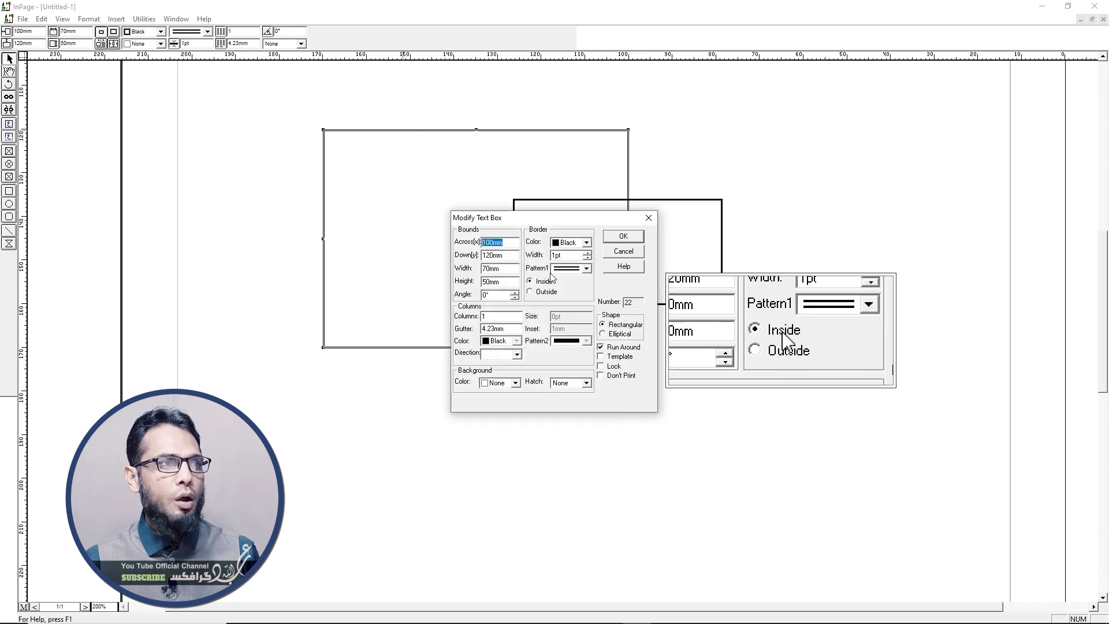
pyautogui.click(586, 268)
pyautogui.click(587, 298)
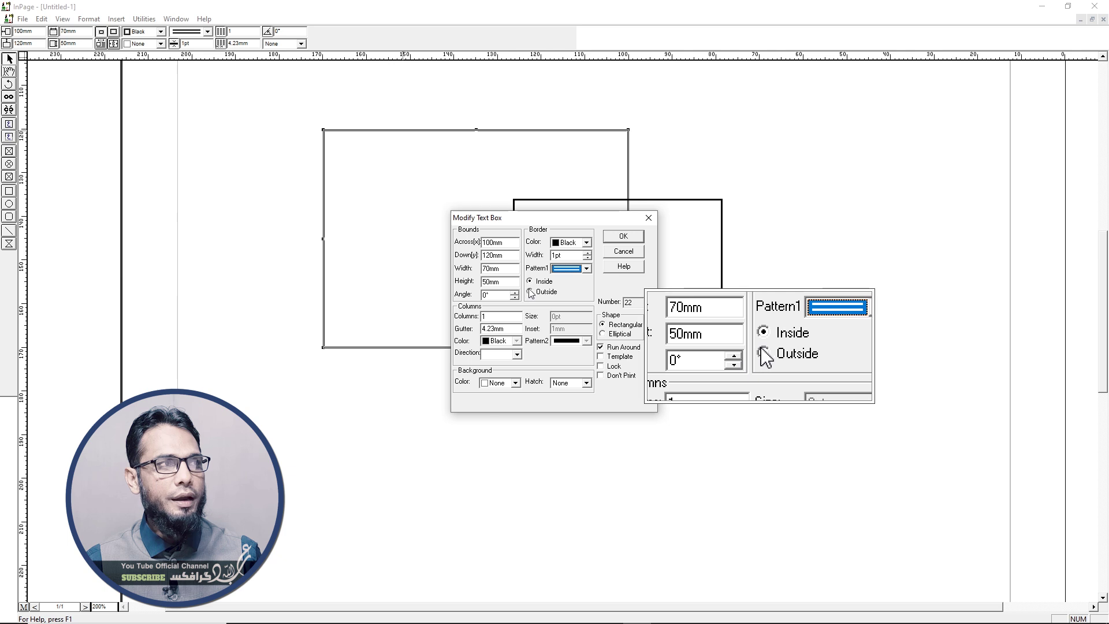
pyautogui.click(535, 293)
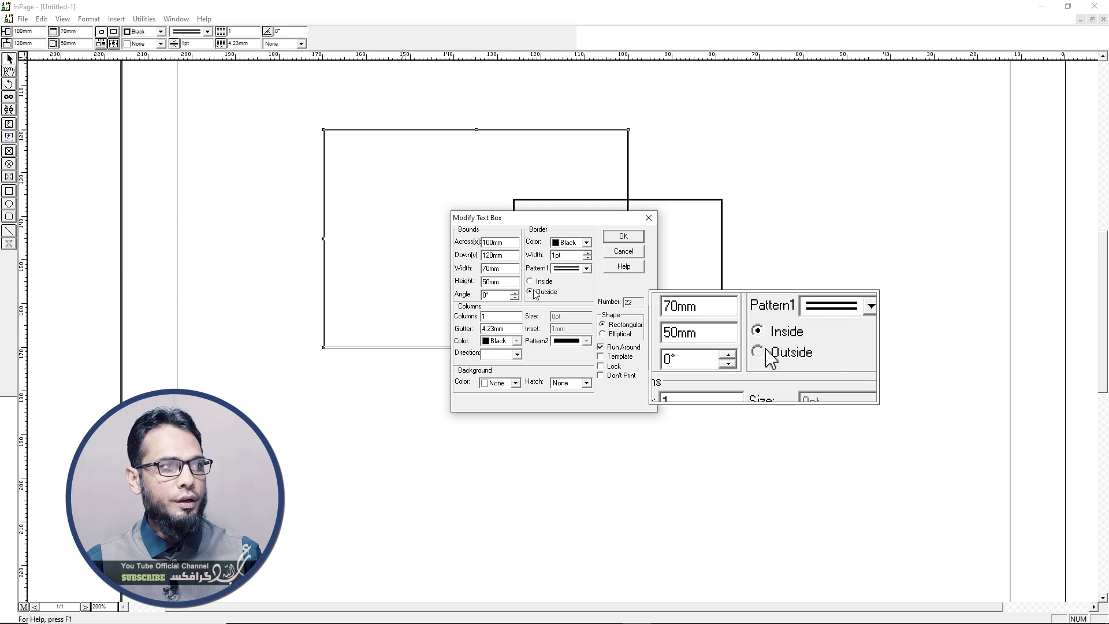
pyautogui.click(623, 236)
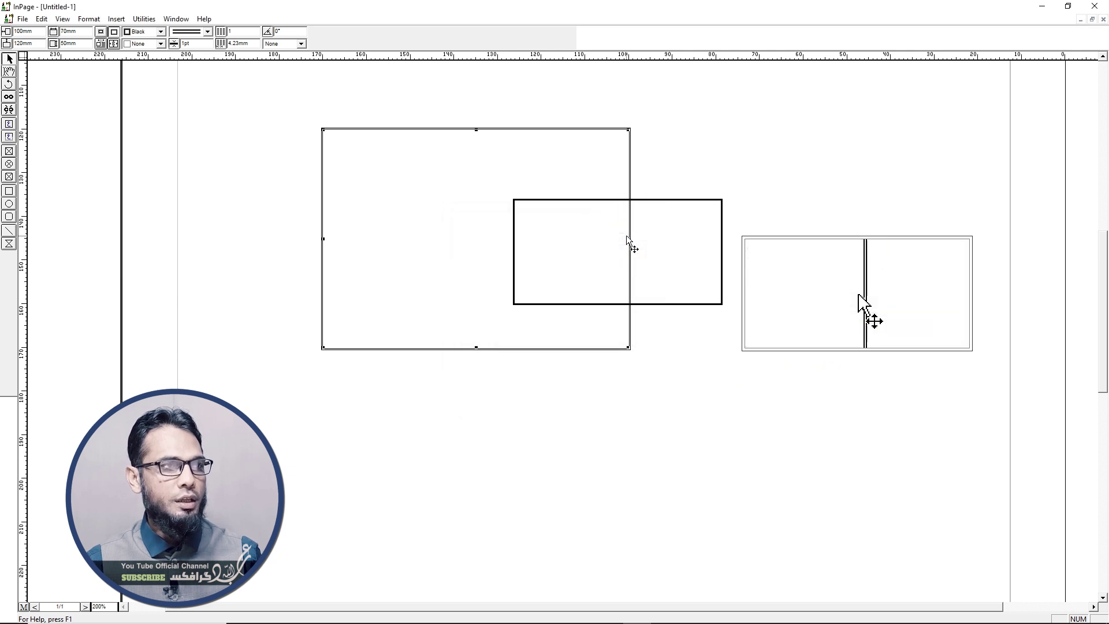
pyautogui.doubleClick(363, 132)
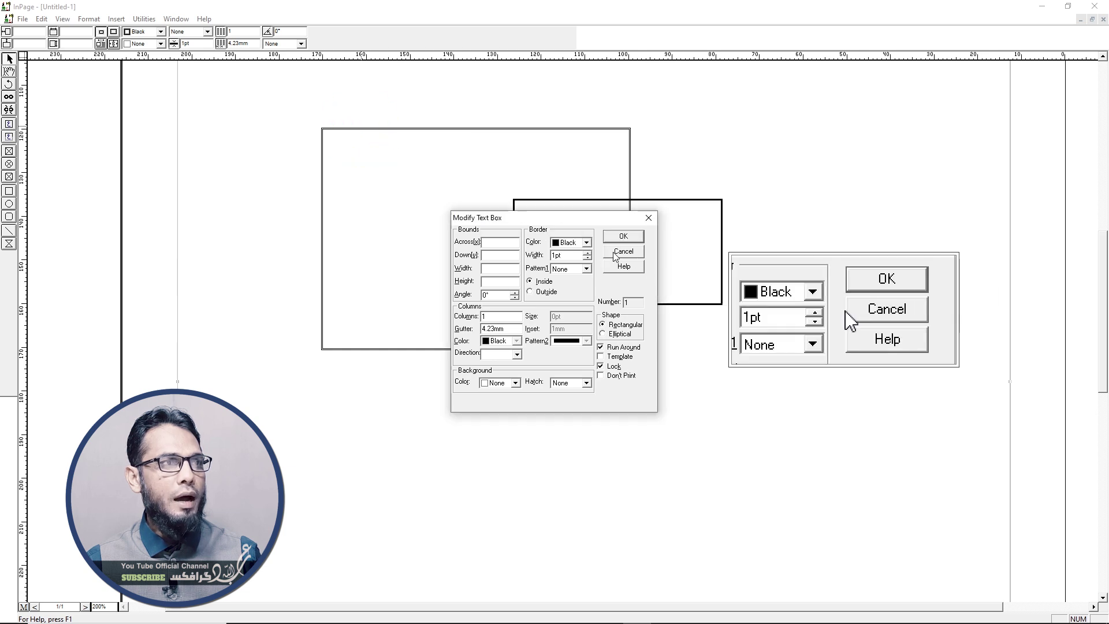
pyautogui.click(624, 236)
pyautogui.doubleClick(400, 131)
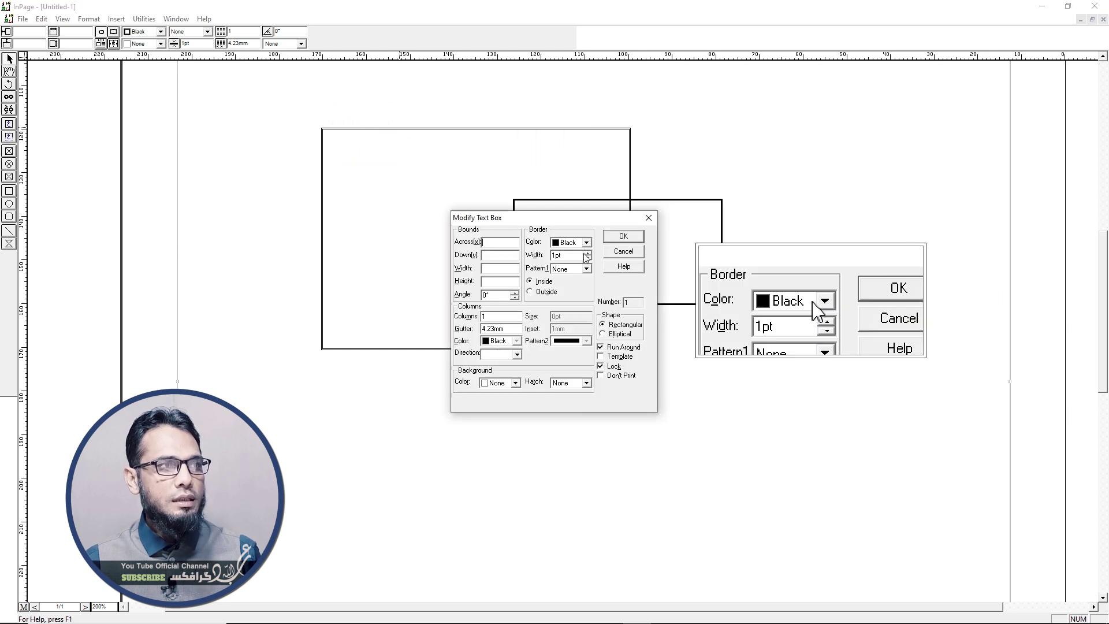
pyautogui.click(623, 250)
pyautogui.doubleClick(505, 128)
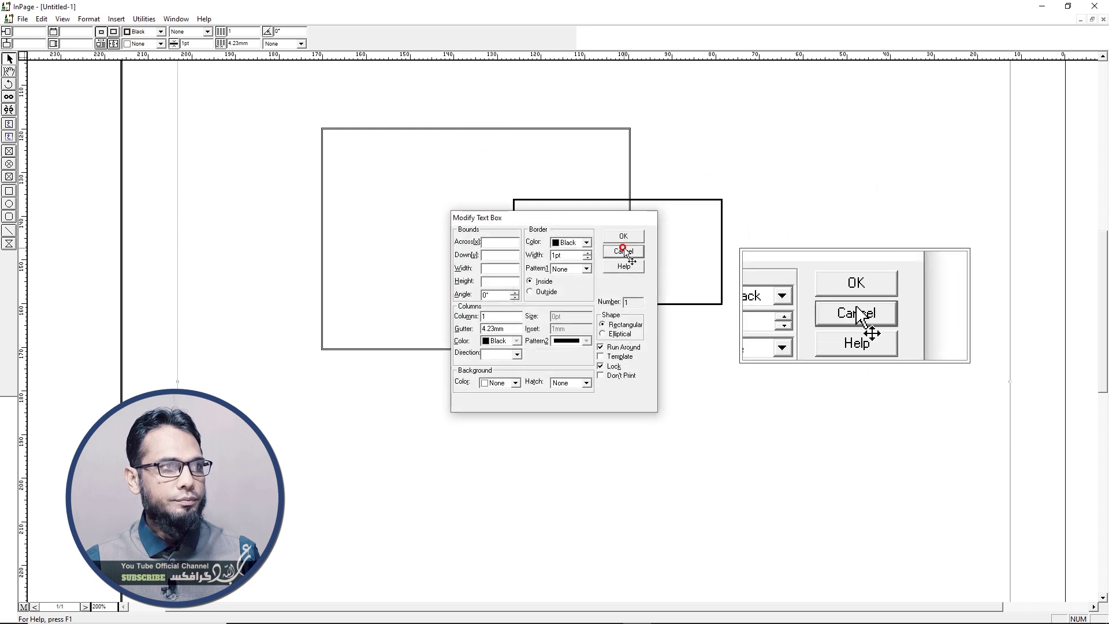
pyautogui.click(624, 250)
pyautogui.click(459, 158)
# Set the large text box's column count to 2, keeping the border inside.
pyautogui.click(438, 127)
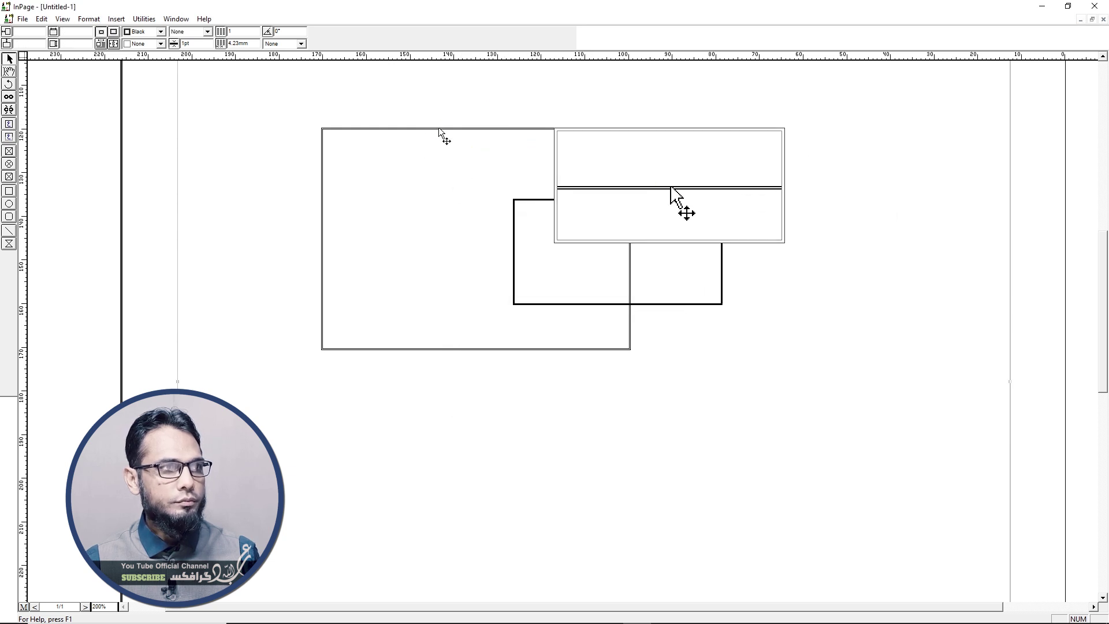
pyautogui.doubleClick(422, 128)
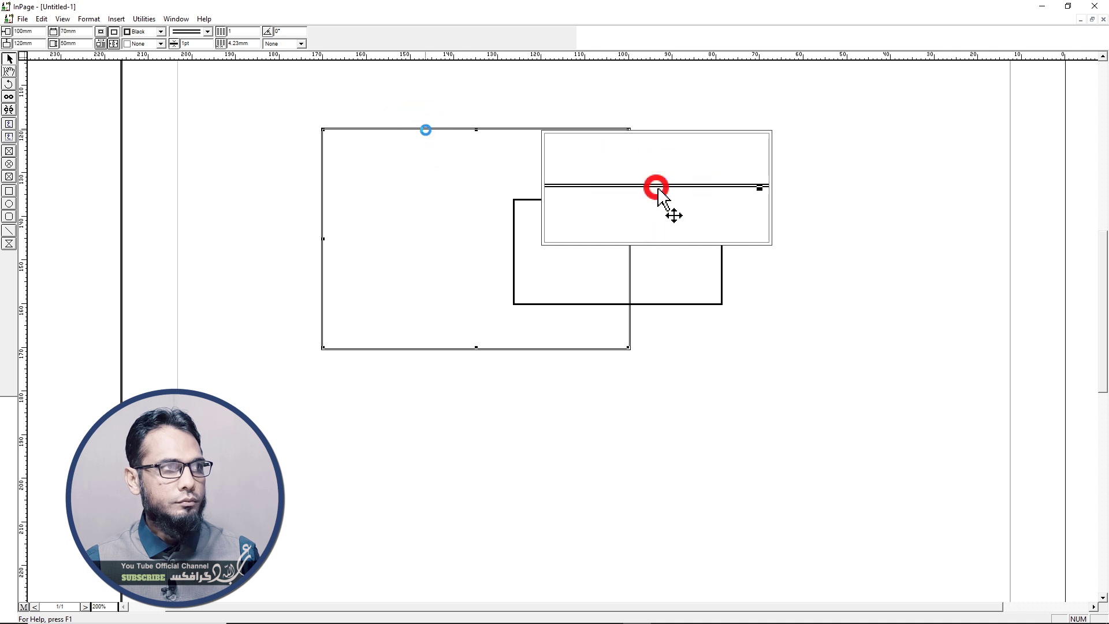
pyautogui.click(549, 282)
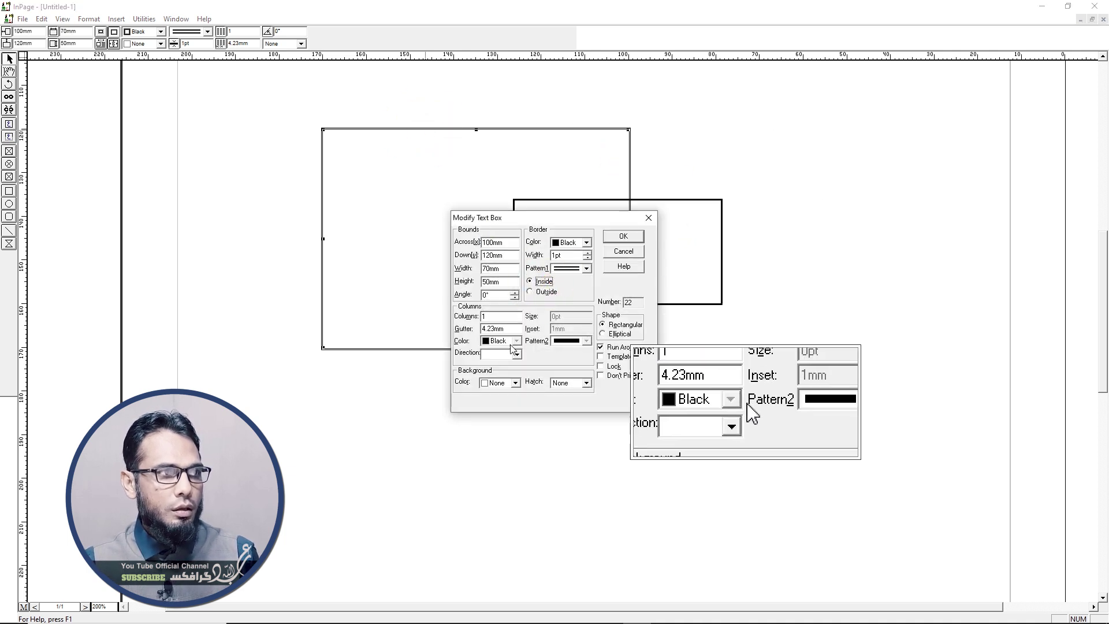
pyautogui.doubleClick(484, 316)
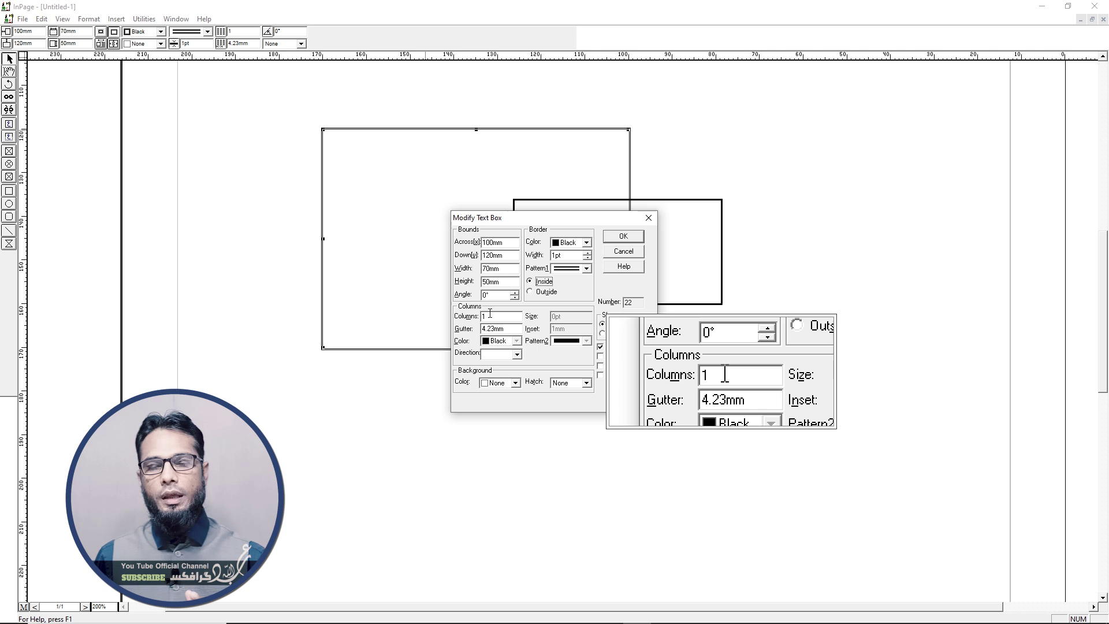
pyautogui.press('BackSpace')
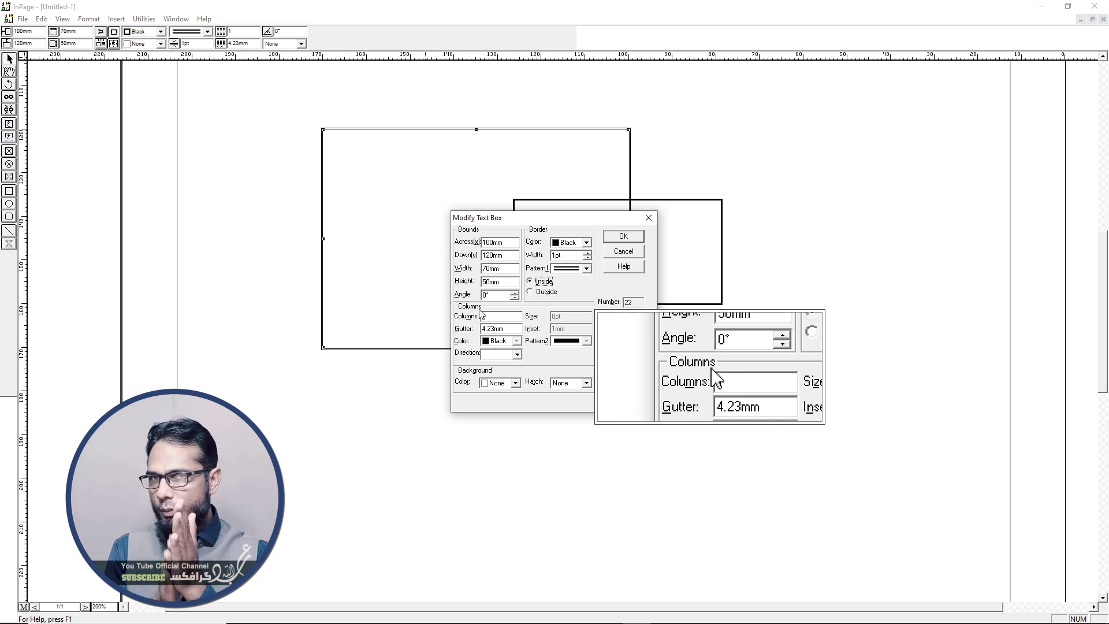
pyautogui.hotkey('ctrl', 'z')
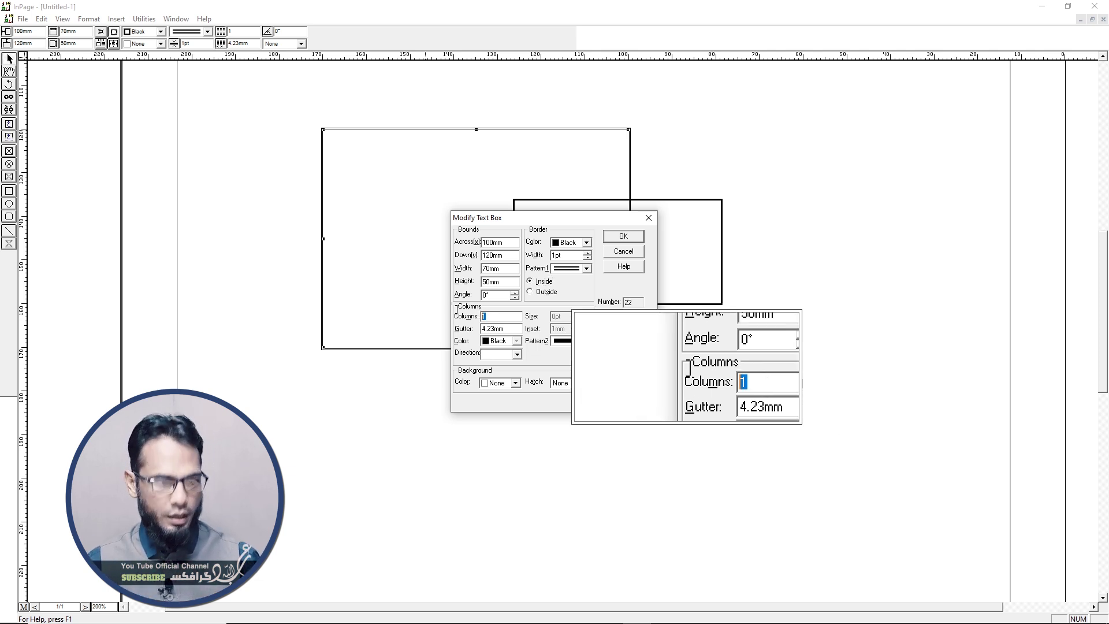
pyautogui.write('2')
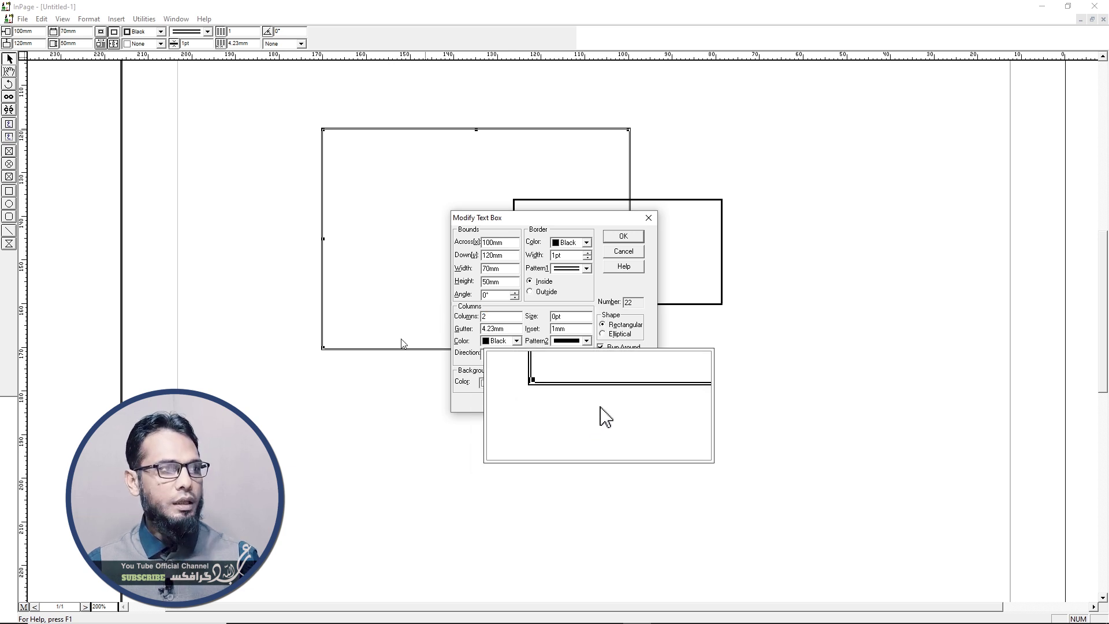
pyautogui.click(623, 236)
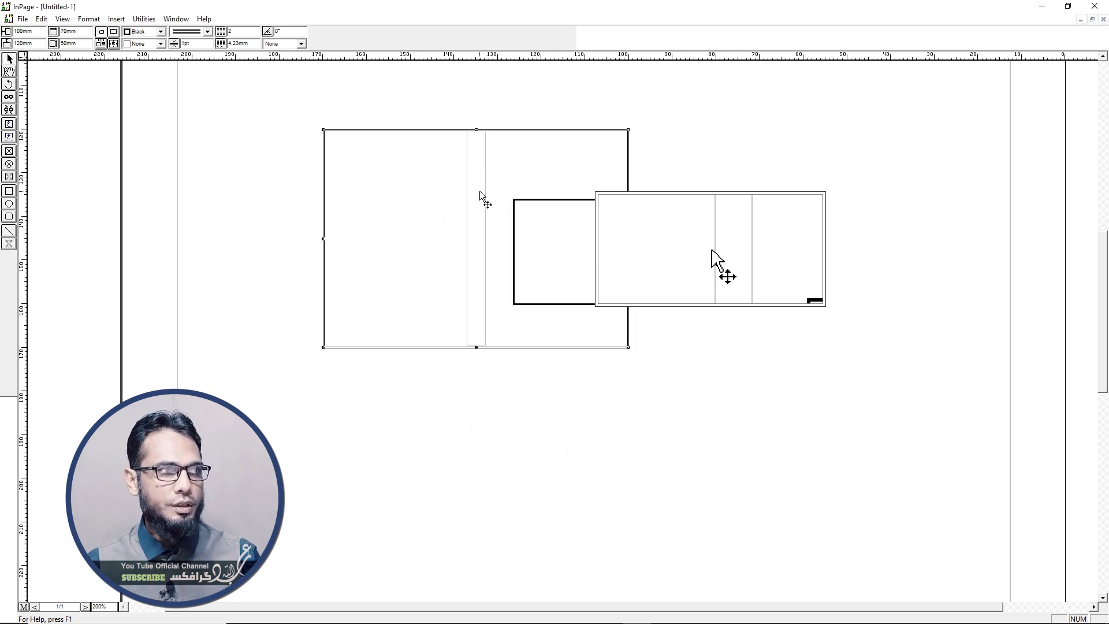
pyautogui.moveTo(501, 140)
pyautogui.mouseDown()
pyautogui.moveTo(407, 99)
pyautogui.moveTo(409, 132)
pyautogui.mouseUp()
# Widen the gutter between the two columns to 10mm.
pyautogui.doubleClick(407, 131)
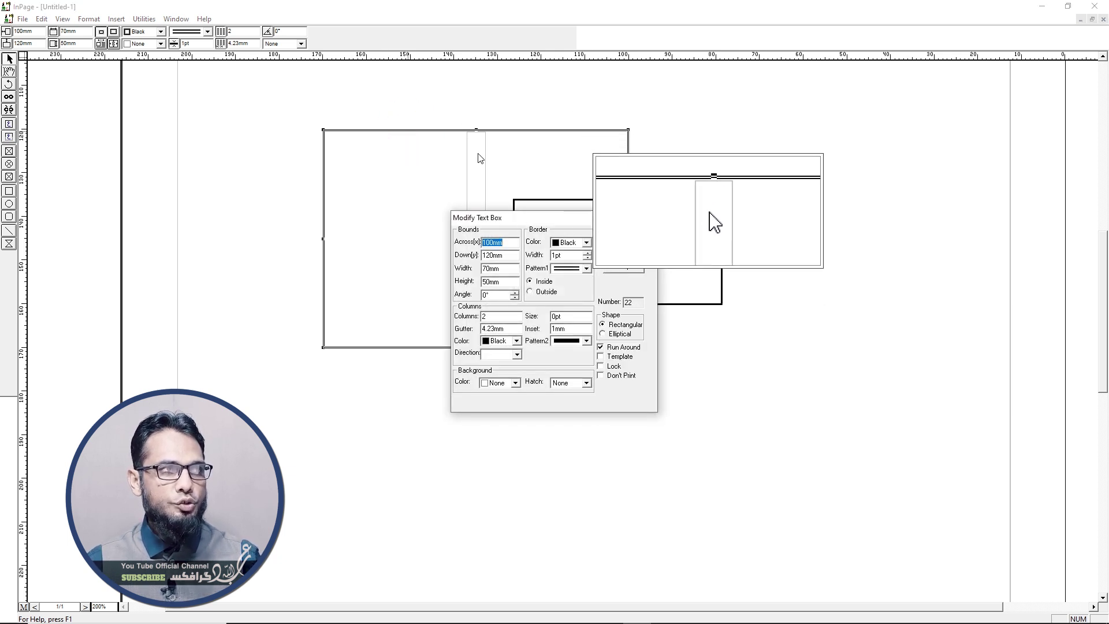
pyautogui.doubleClick(509, 329)
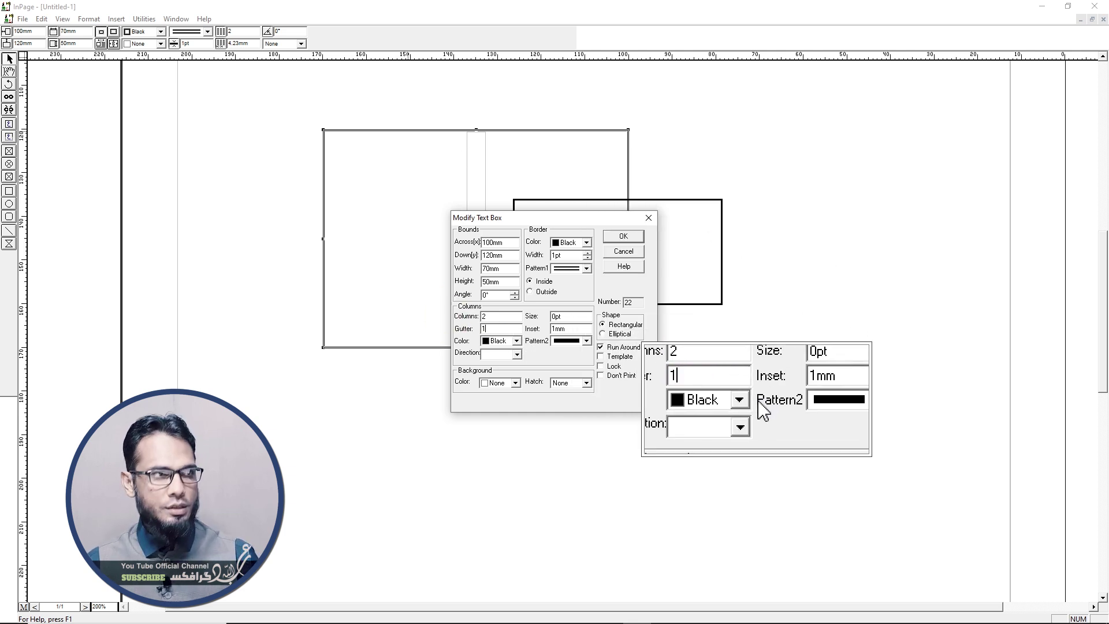
pyautogui.write('0')
pyautogui.click(624, 237)
pyautogui.moveTo(635, 267); pyautogui.dragTo(641, 265)
# Add a 1pt dotted column rule between the two columns.
pyautogui.doubleClick(404, 199)
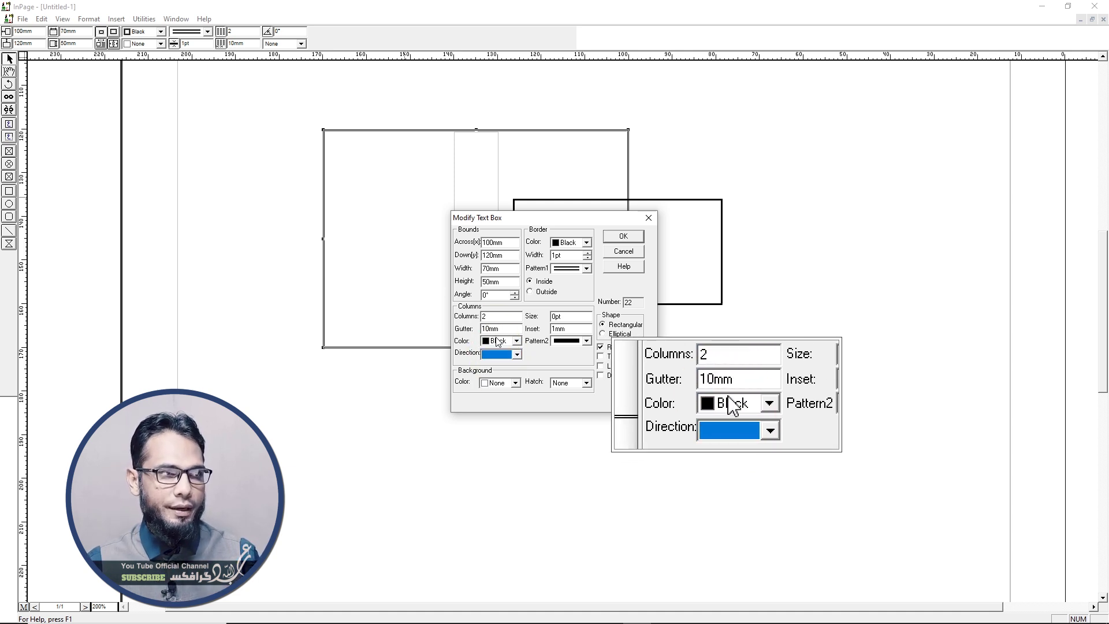
pyautogui.click(566, 316)
pyautogui.write('1')
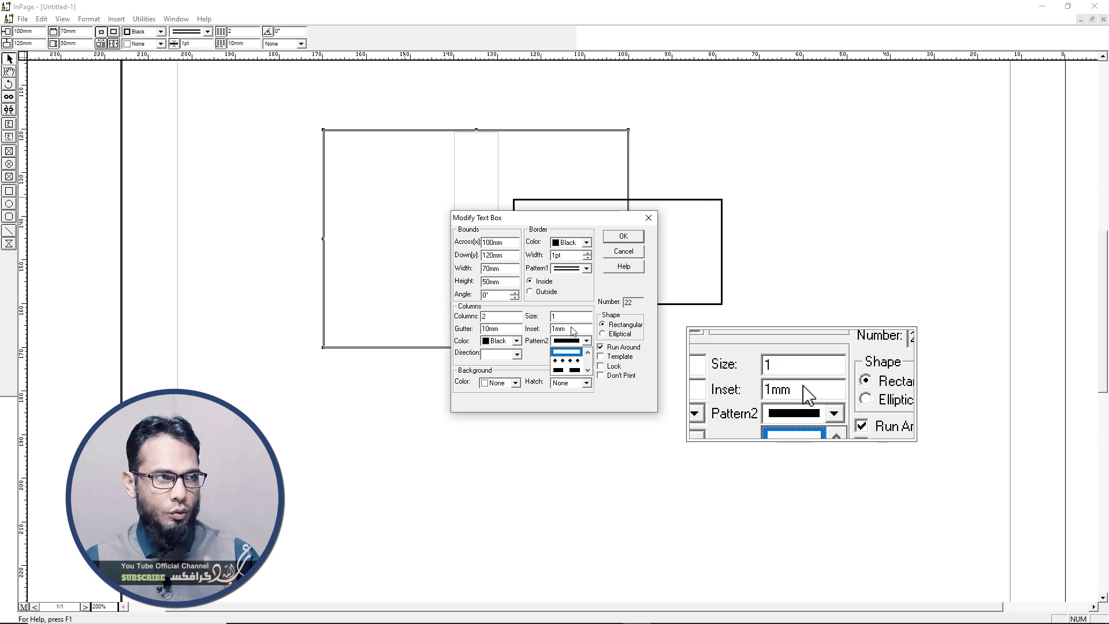
pyautogui.click(588, 369)
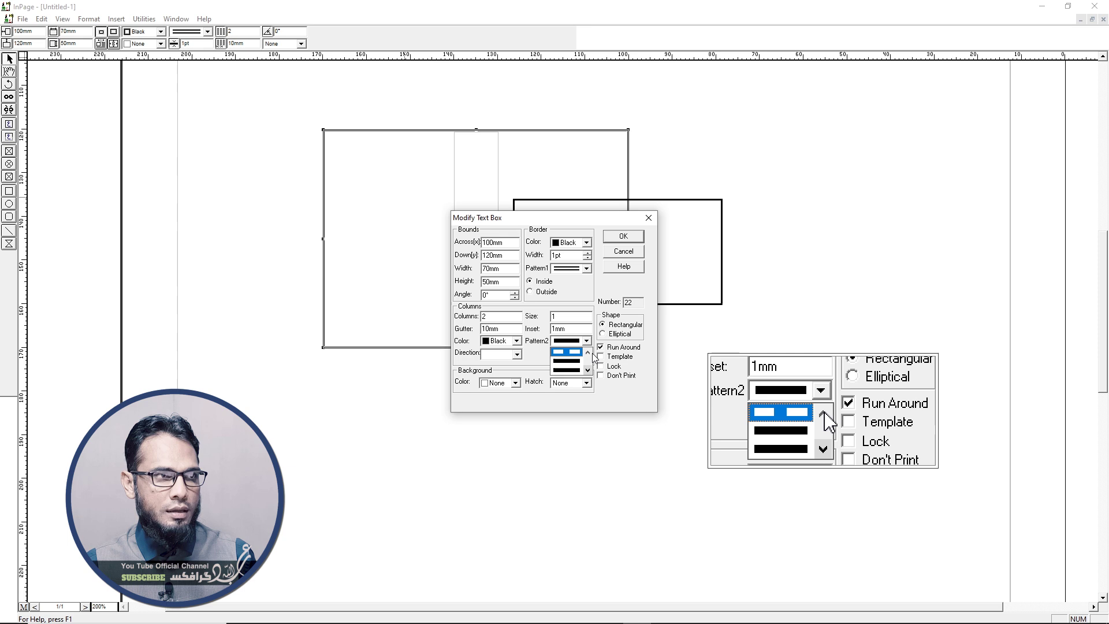
pyautogui.click(578, 362)
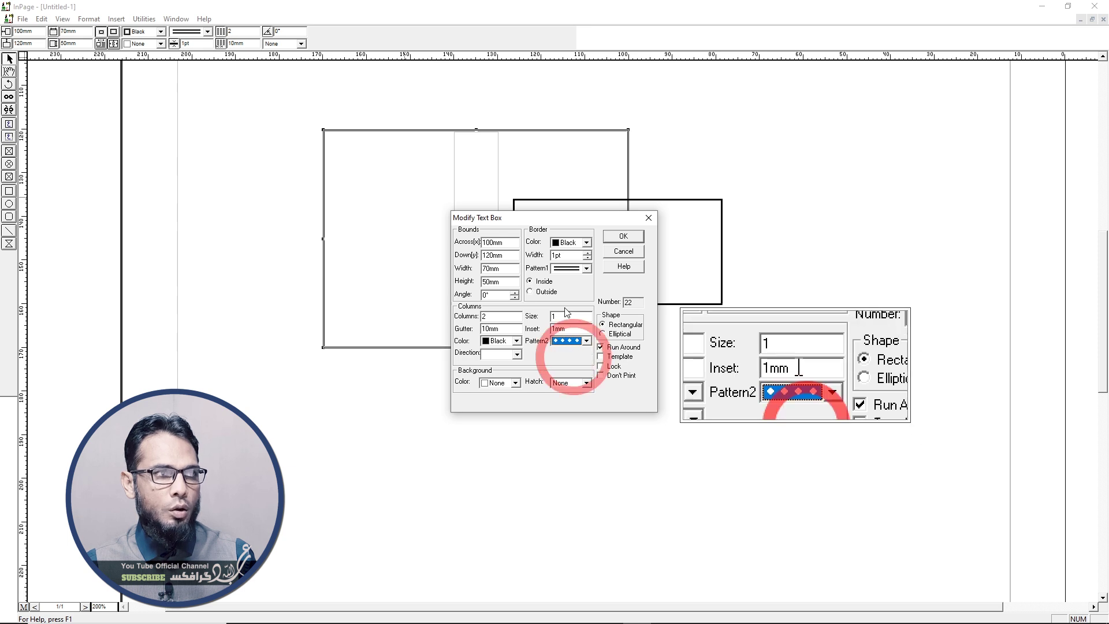
pyautogui.click(623, 235)
# Reopen the two-column text box's settings, cancelling two empty dialogs that appear first.
pyautogui.doubleClick(389, 131)
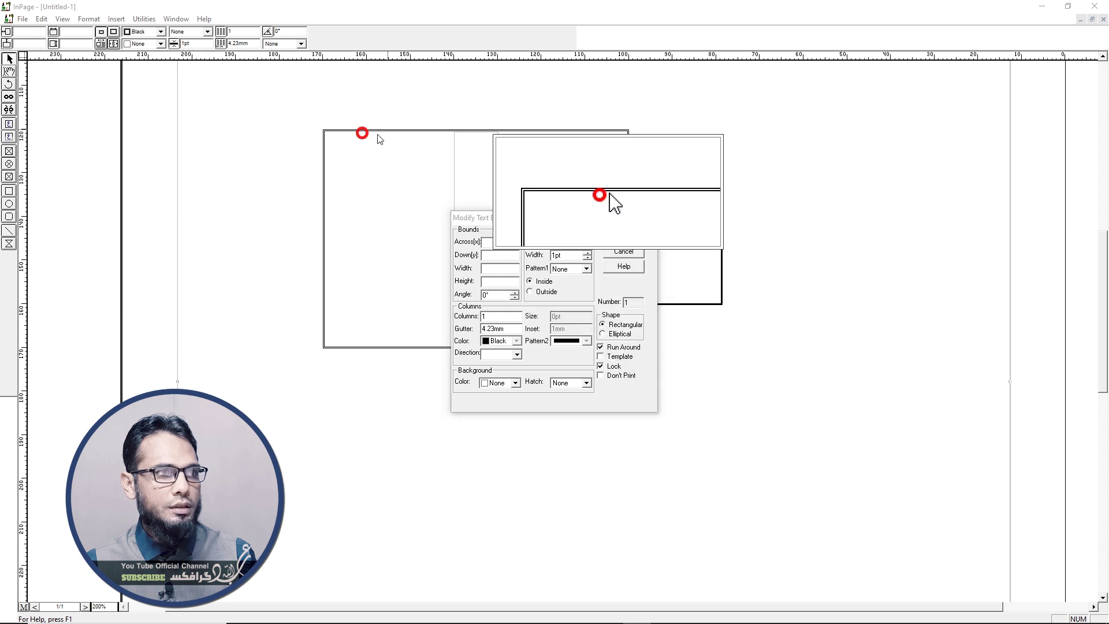
pyautogui.click(622, 252)
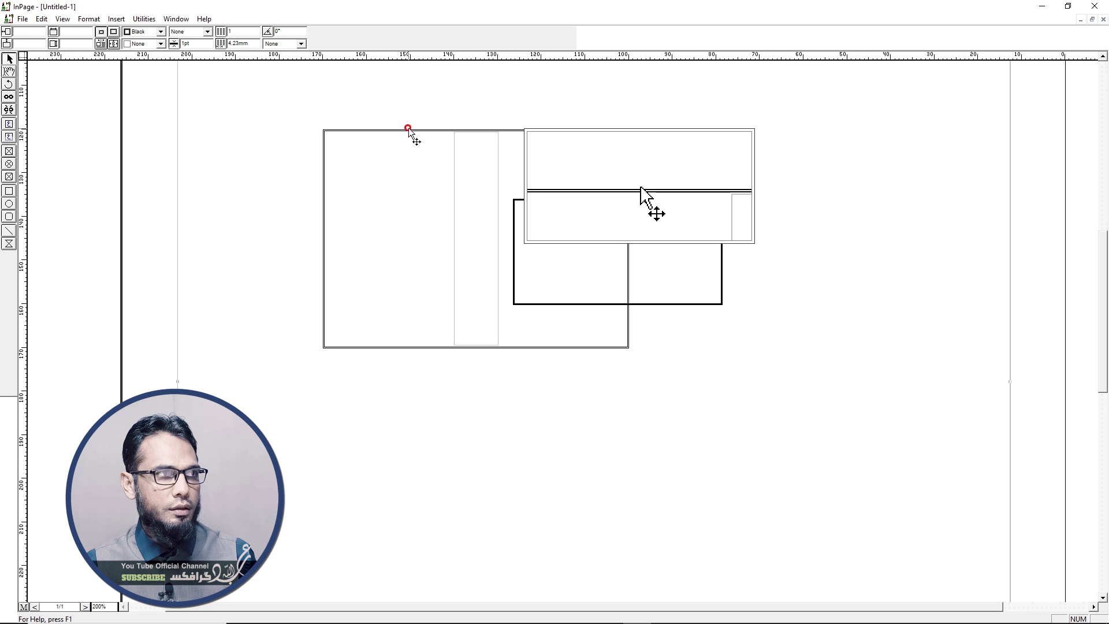
pyautogui.doubleClick(408, 129)
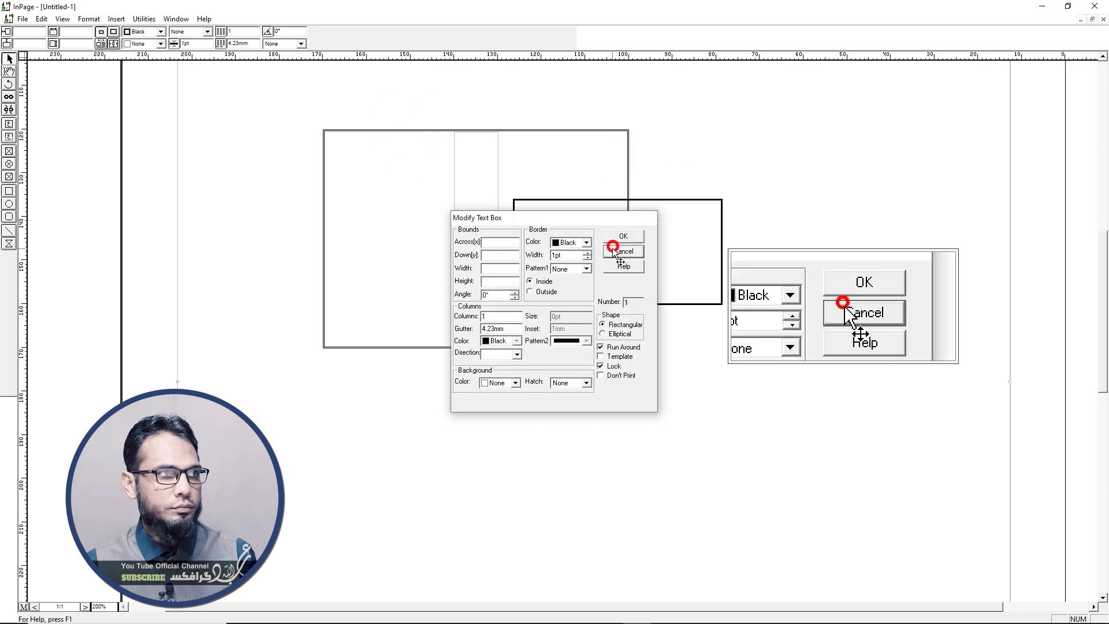
pyautogui.click(612, 247)
pyautogui.doubleClick(407, 129)
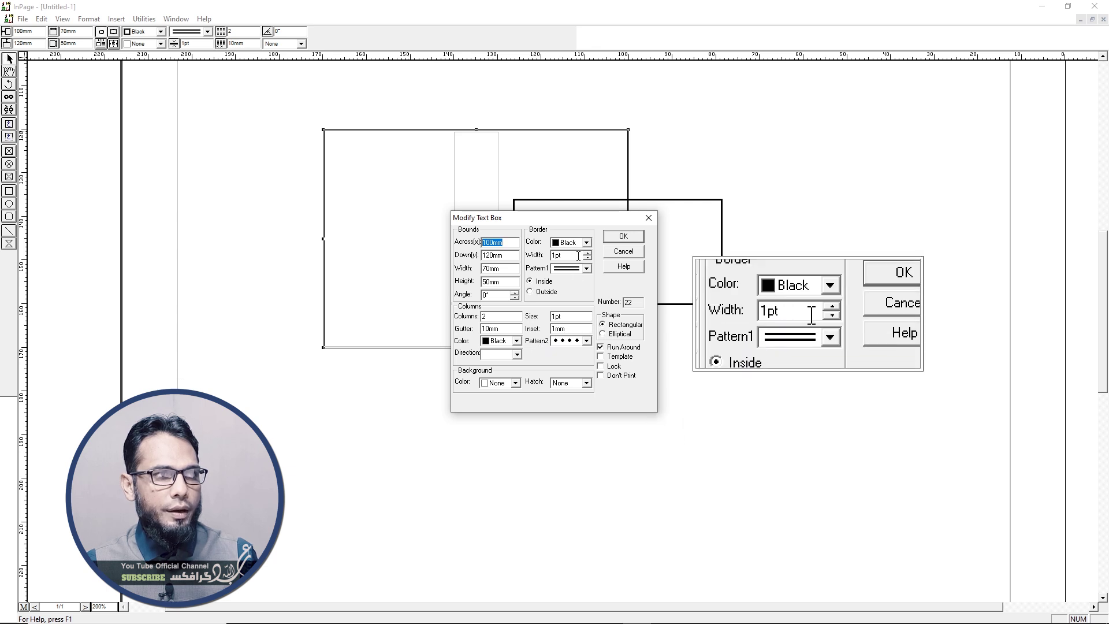
# Change the text box shape to Elliptical and set its background colour to Gray.
pyautogui.click(623, 336)
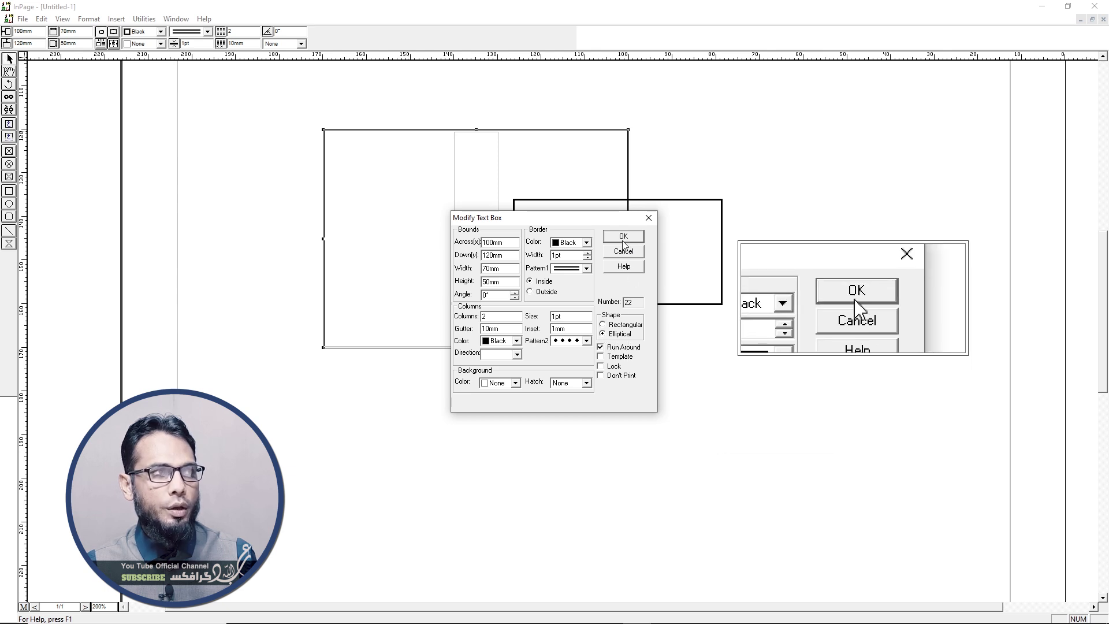
pyautogui.click(624, 236)
pyautogui.doubleClick(406, 147)
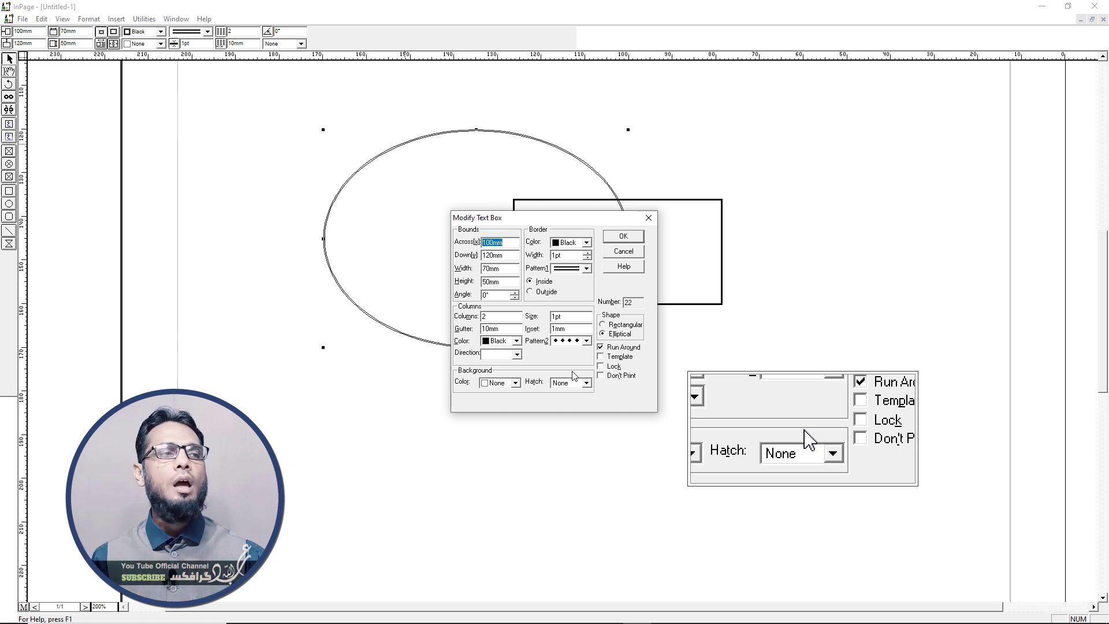
pyautogui.click(500, 383)
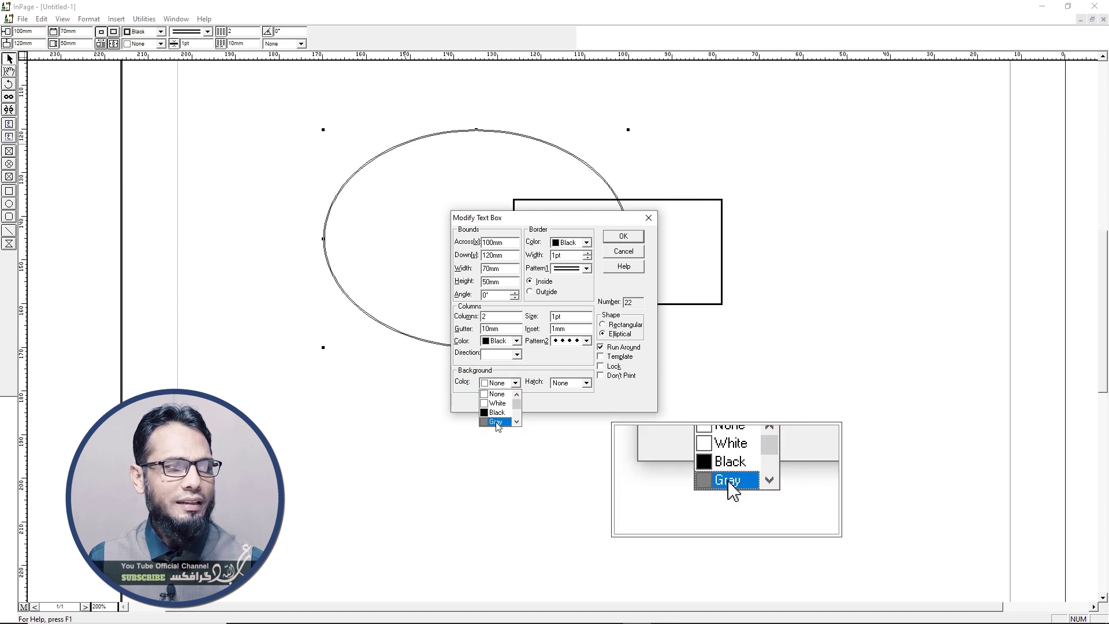
pyautogui.click(495, 421)
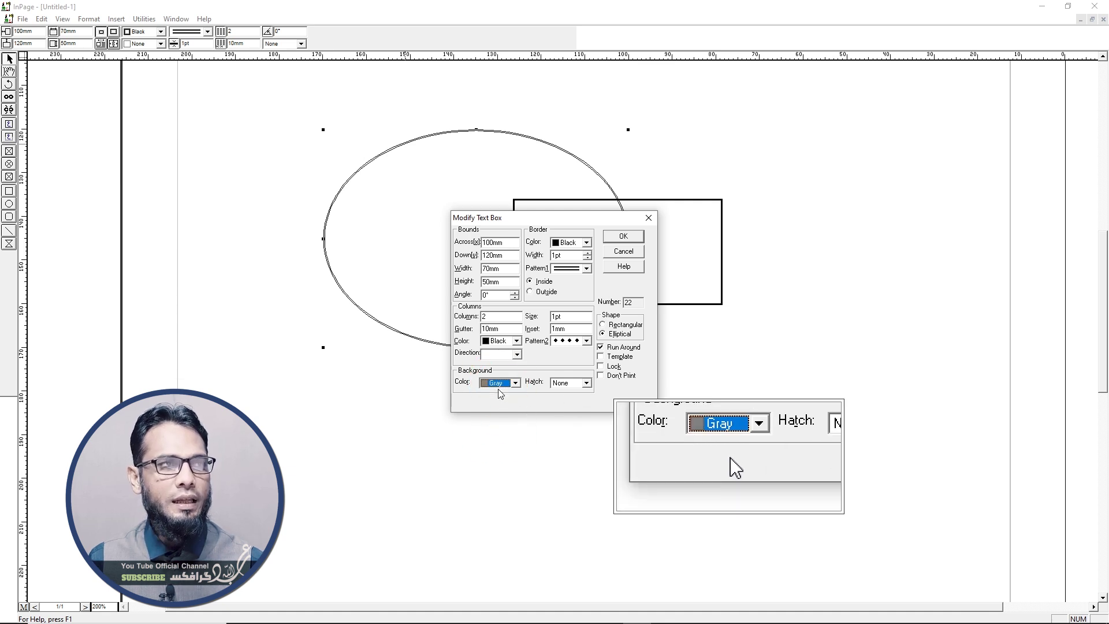
pyautogui.click(623, 237)
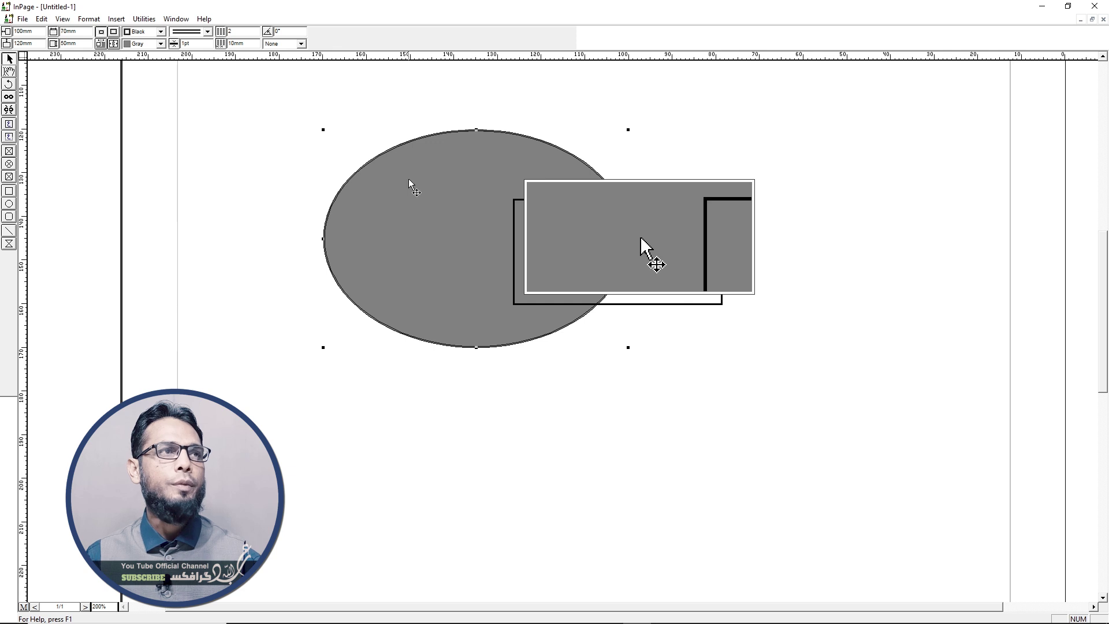
# Delete the gray ellipse, leave the rectangle's settings unchanged, and choose the Rectangular Picture Box tool.
pyautogui.press('Delete')
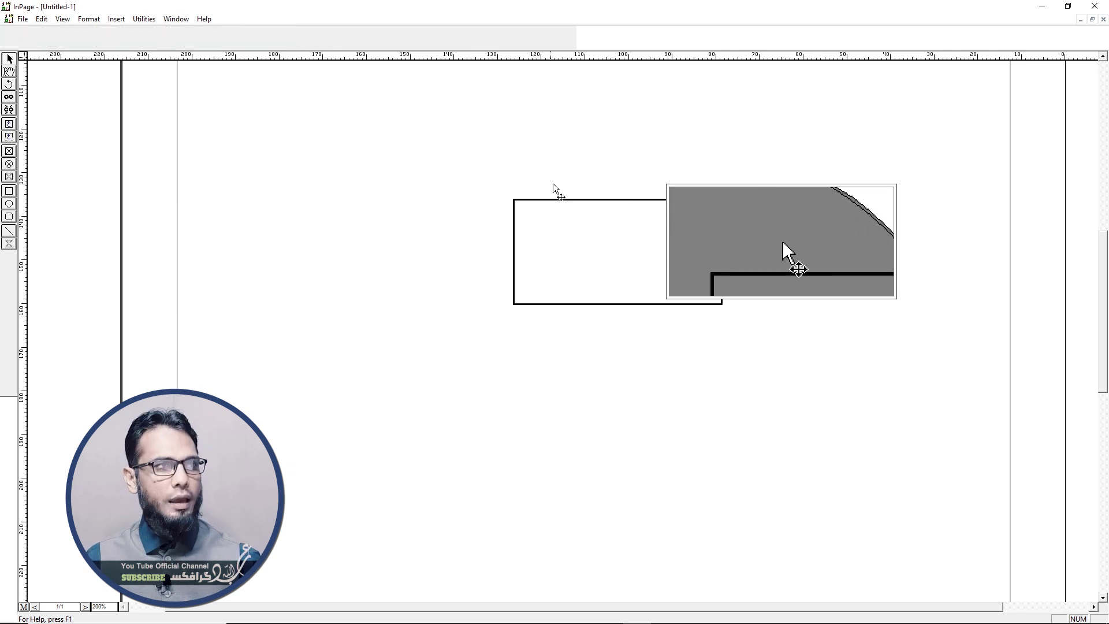
pyautogui.doubleClick(583, 201)
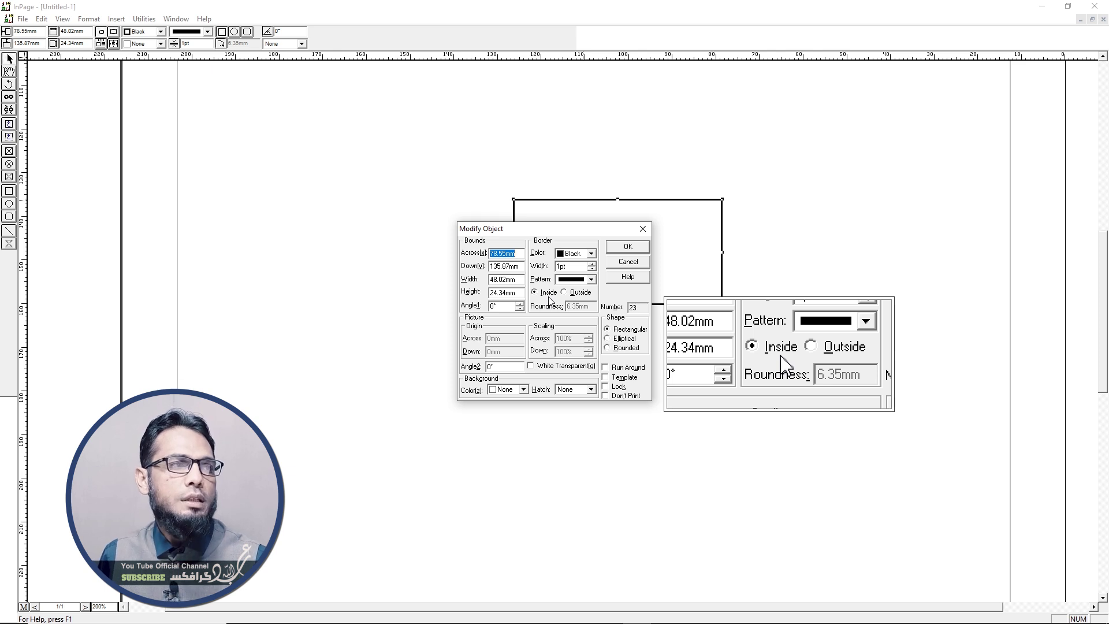
pyautogui.click(628, 263)
pyautogui.click(10, 152)
# Draw a rectangular picture box left of the rectangle frame and open its Modify Object settings.
pyautogui.moveTo(390, 214); pyautogui.dragTo(620, 328)
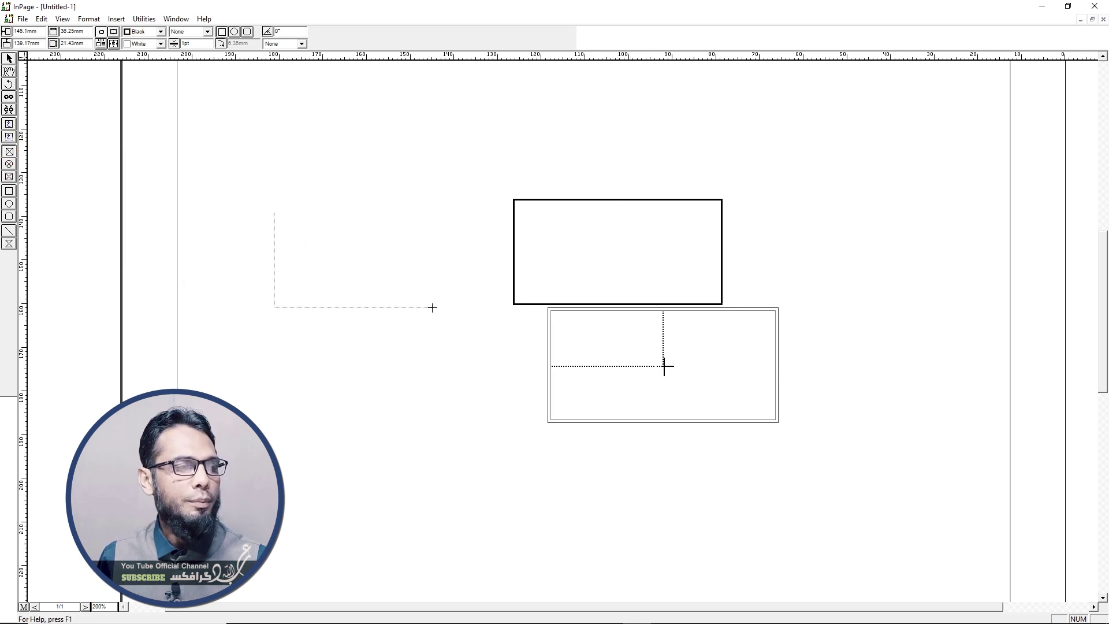
pyautogui.moveTo(463, 324); pyautogui.dragTo(464, 324)
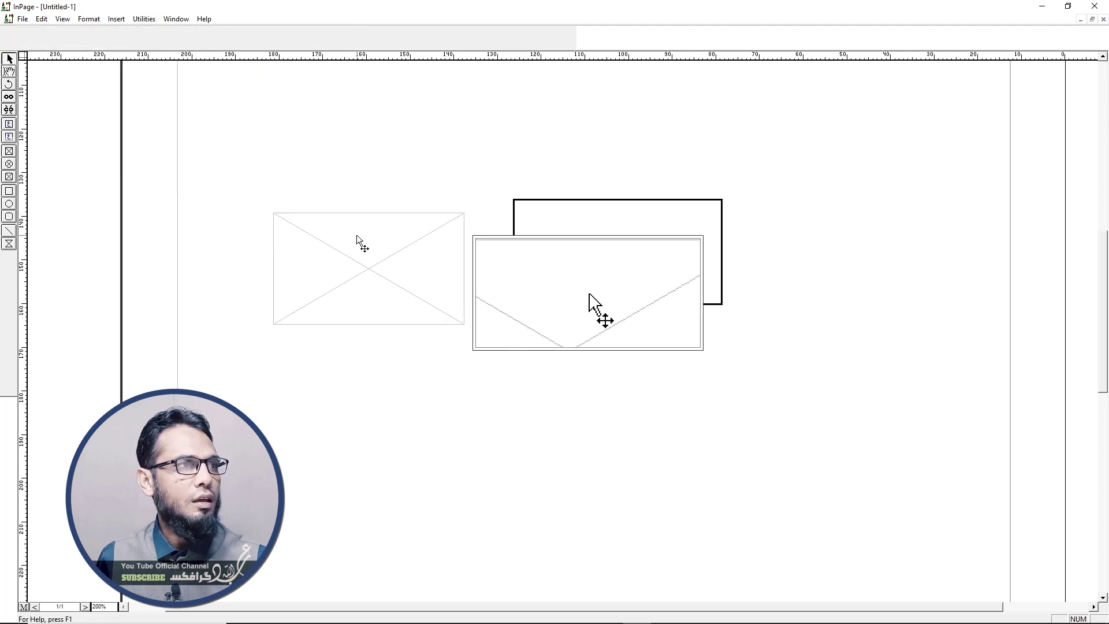
pyautogui.doubleClick(356, 235)
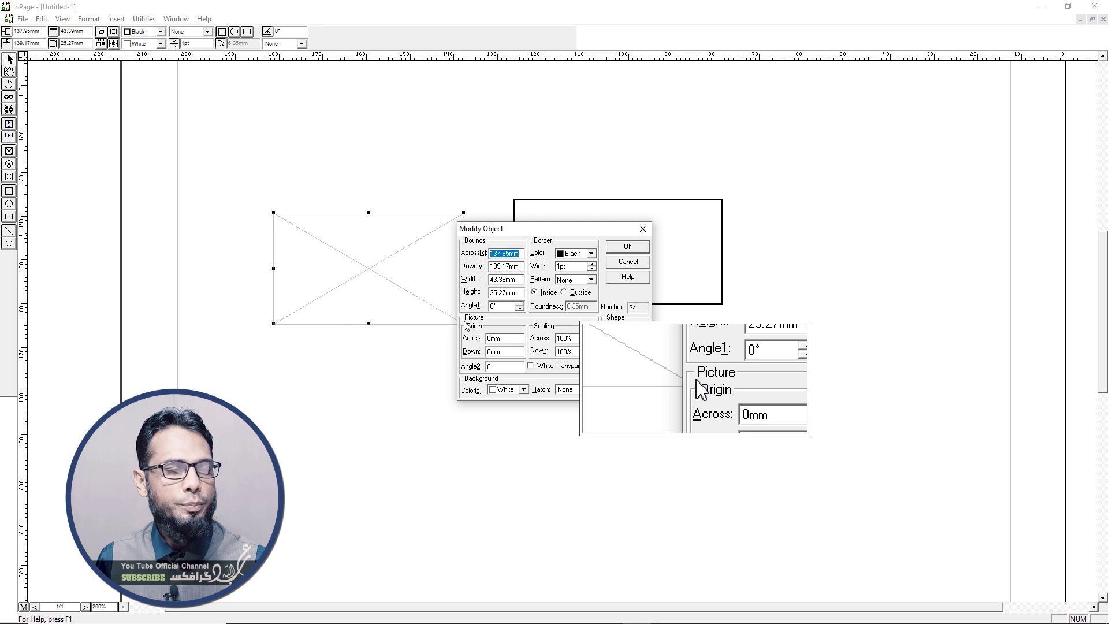